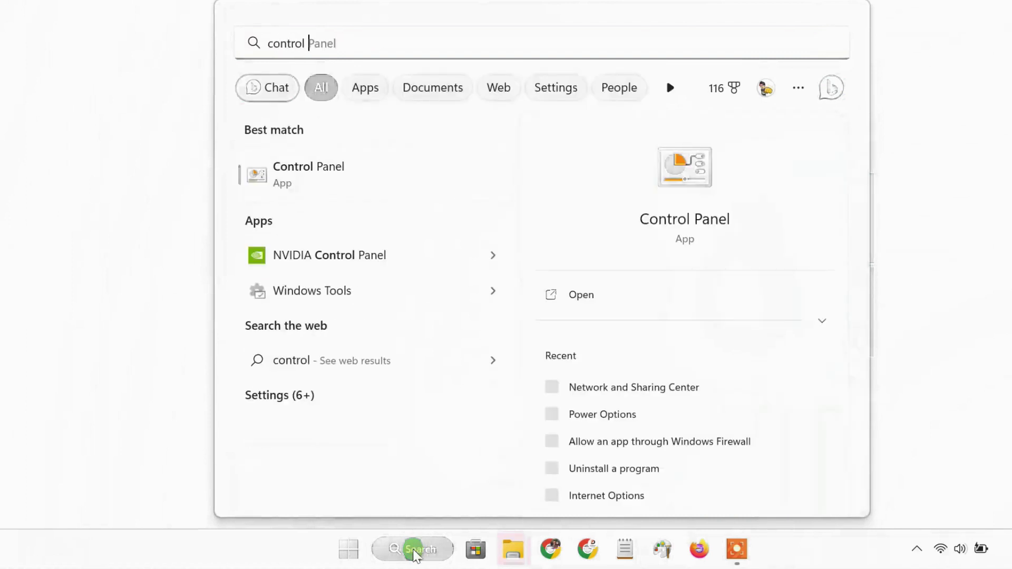
pyautogui.write('panel')
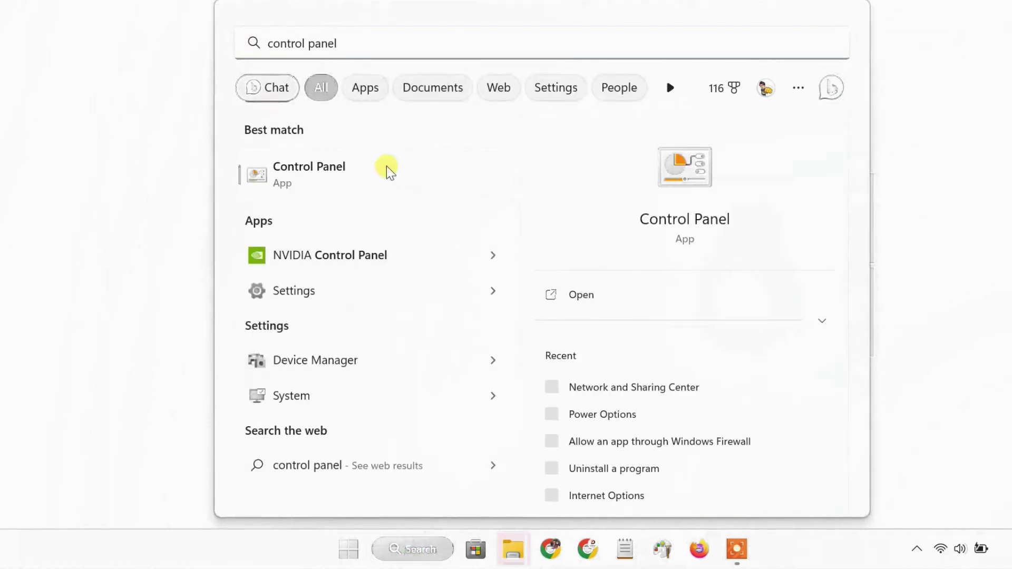
# Step: Reach Advanced sharing settings via Control Panel's Network and Sharing Center
pyautogui.click(387, 167)
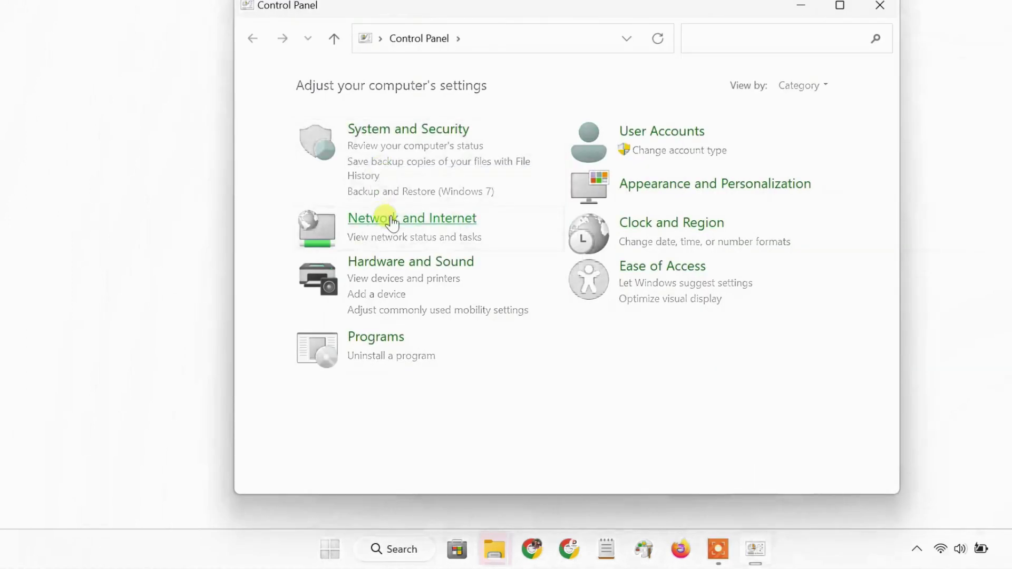
pyautogui.click(398, 218)
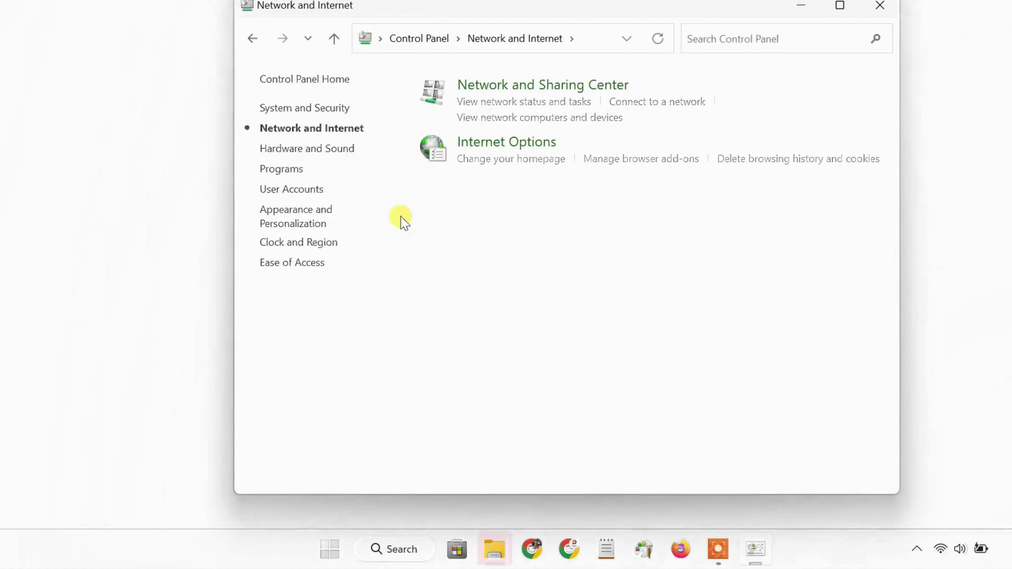
pyautogui.click(483, 86)
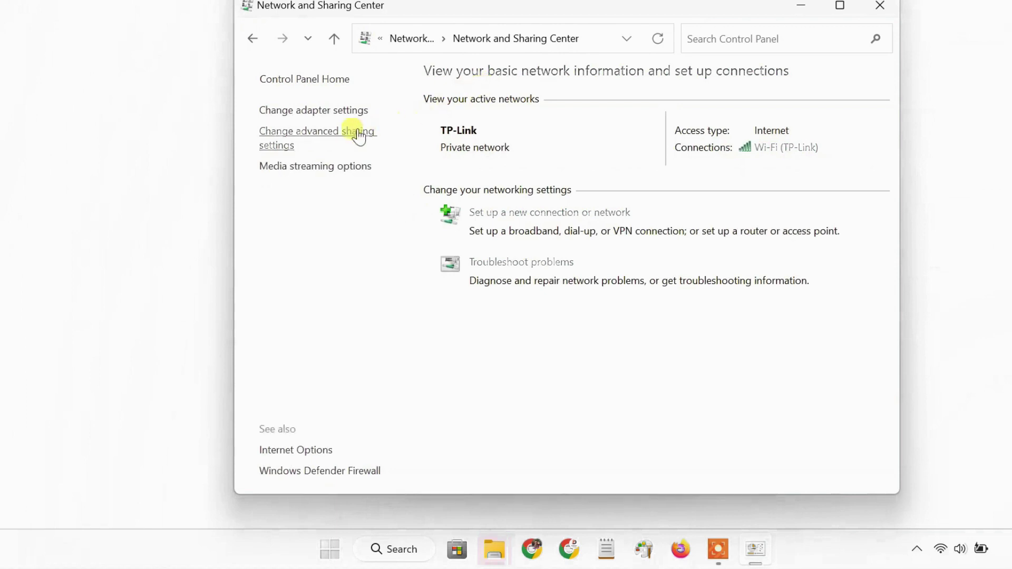
pyautogui.click(315, 139)
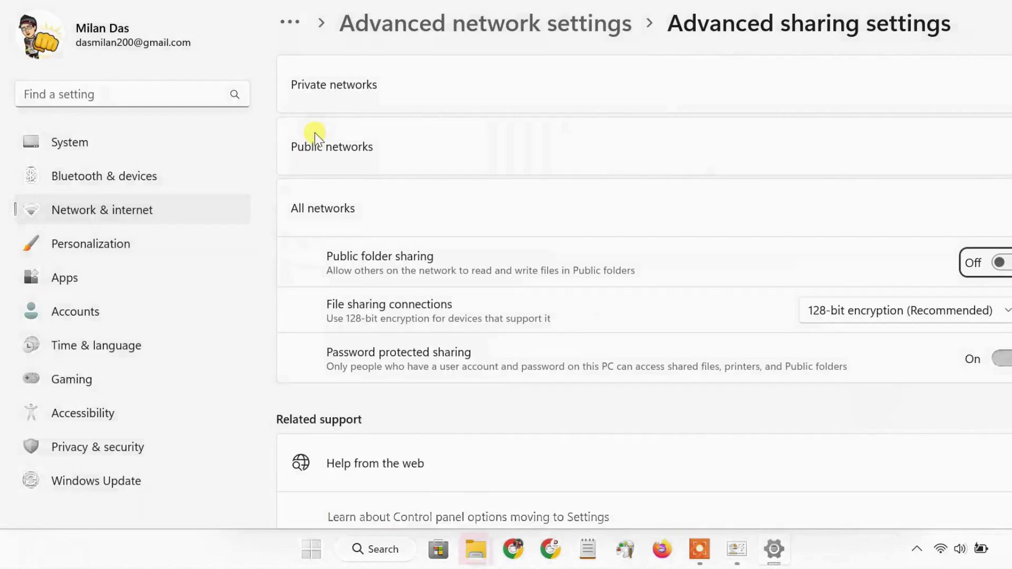
# Step: Under Private networks turn on network discovery and file/printer sharing, turn off password-protected sharing, and close Settings
pyautogui.click(336, 101)
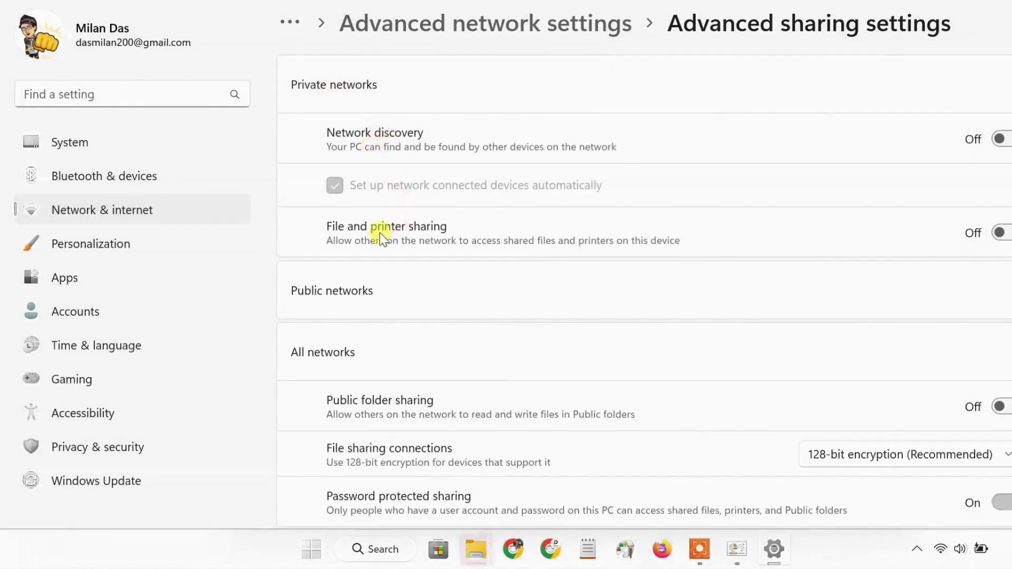
pyautogui.click(1001, 139)
pyautogui.click(926, 322)
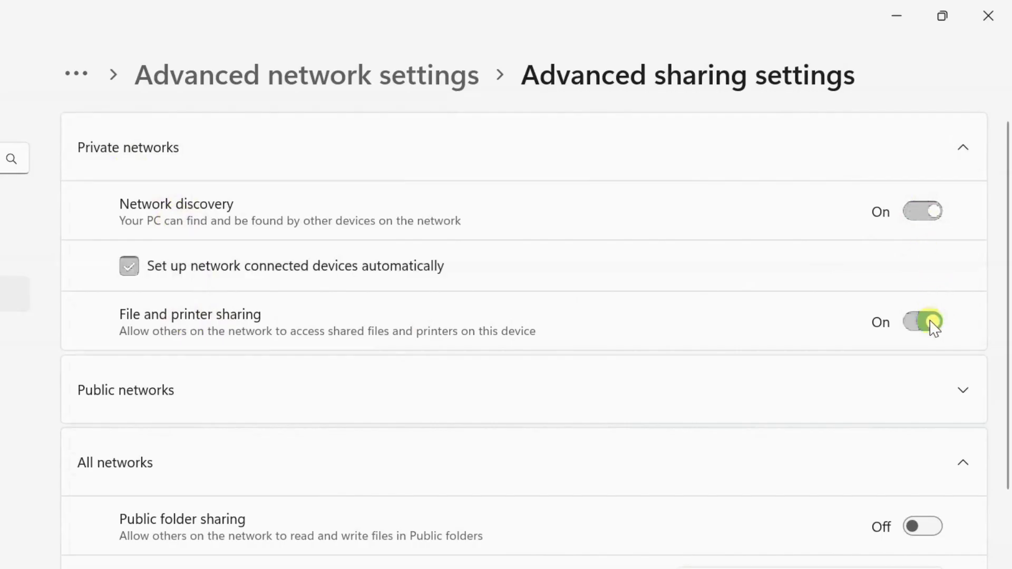
pyautogui.scroll(-3, 946, 380)
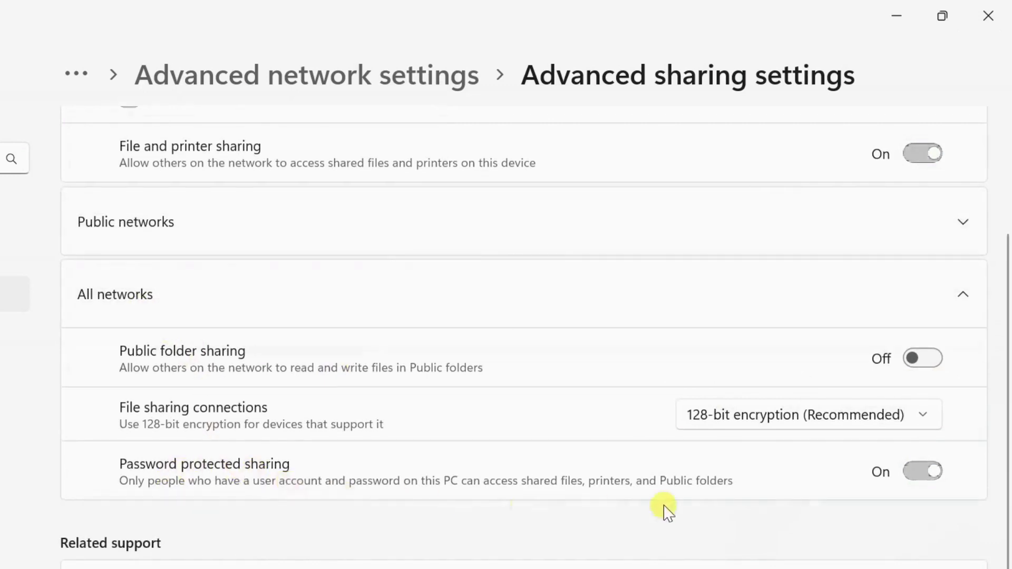
pyautogui.click(922, 473)
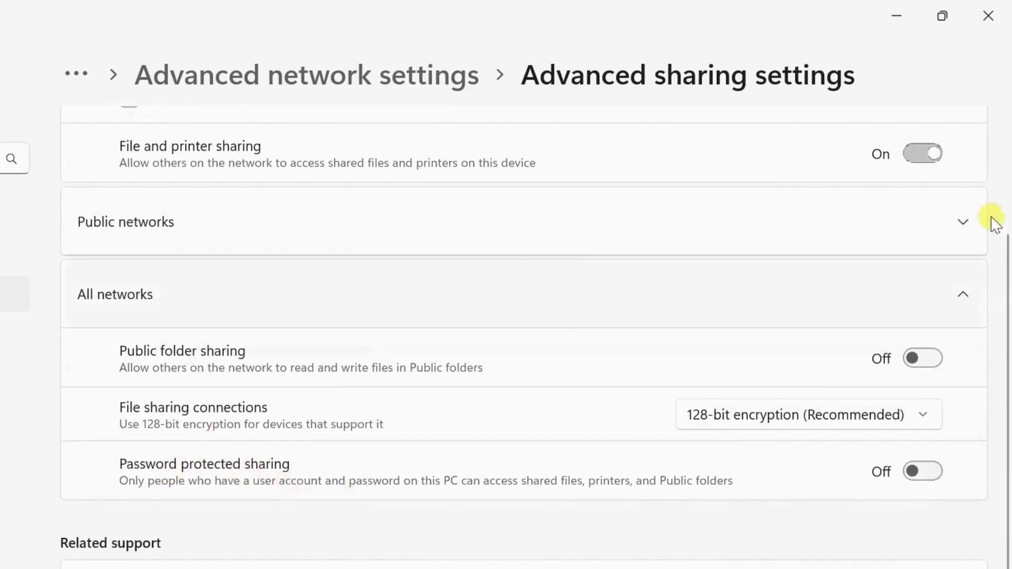
pyautogui.click(987, 16)
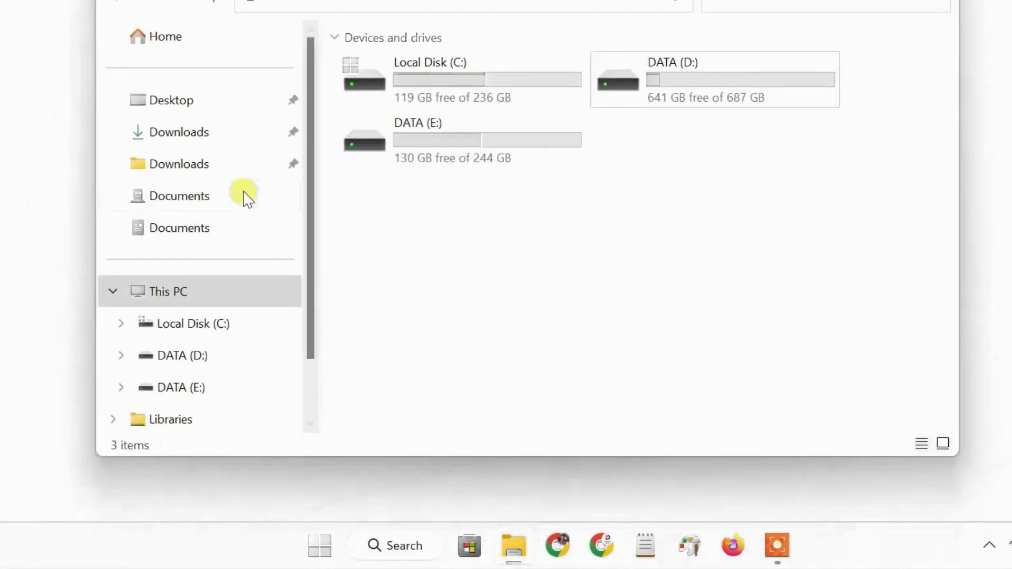
# Step: Create a new folder named 'Shared Folder' in D:\Downloads
pyautogui.click(234, 166)
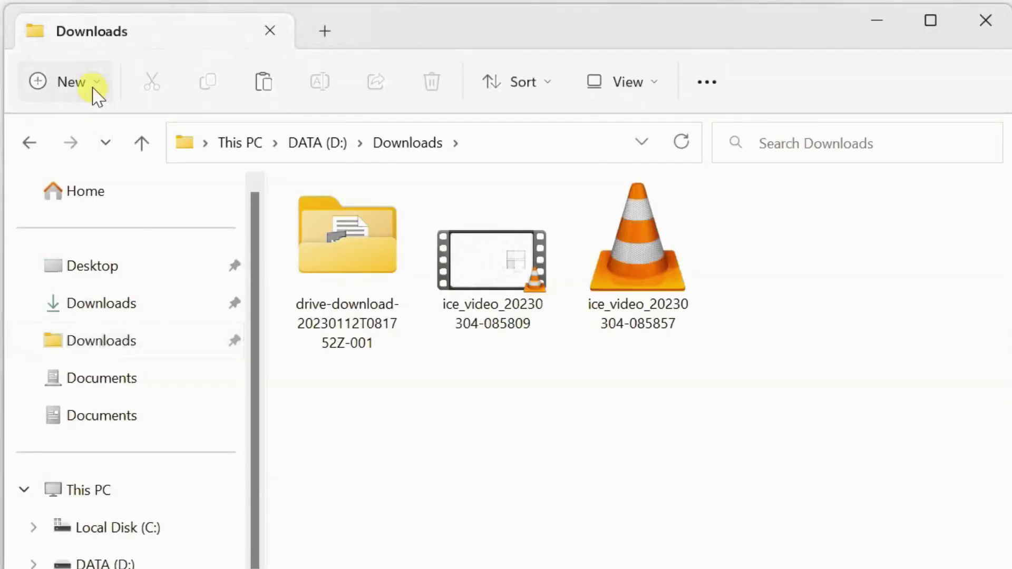
pyautogui.click(93, 89)
pyautogui.click(85, 139)
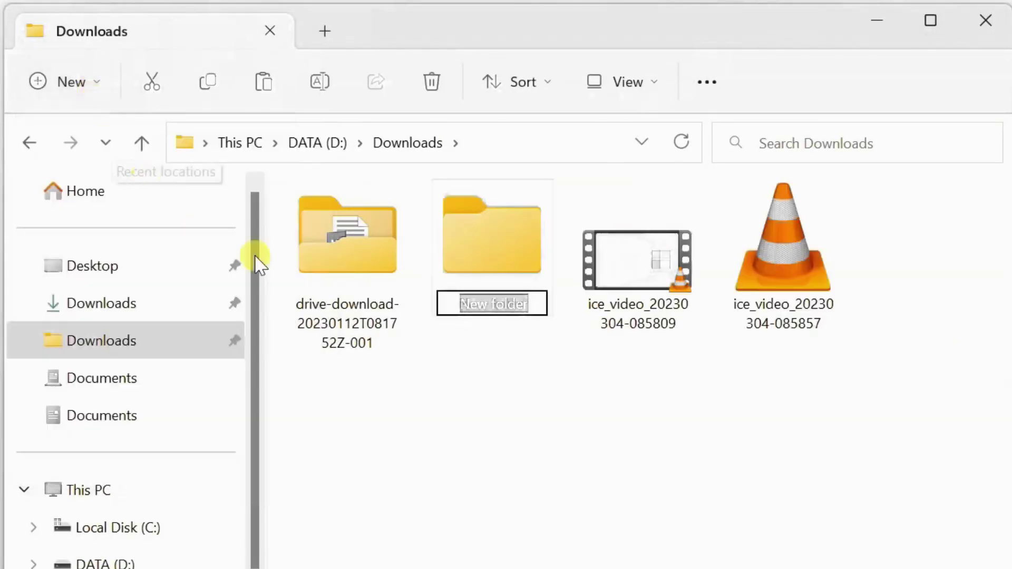
pyautogui.write('Shared')
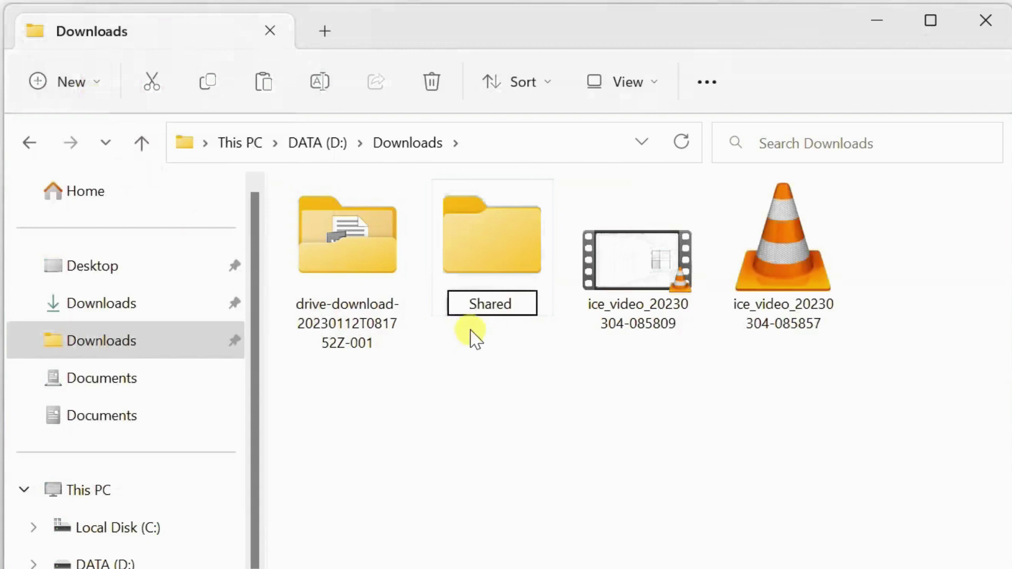
pyautogui.write(' Folder')
pyautogui.press('Return')
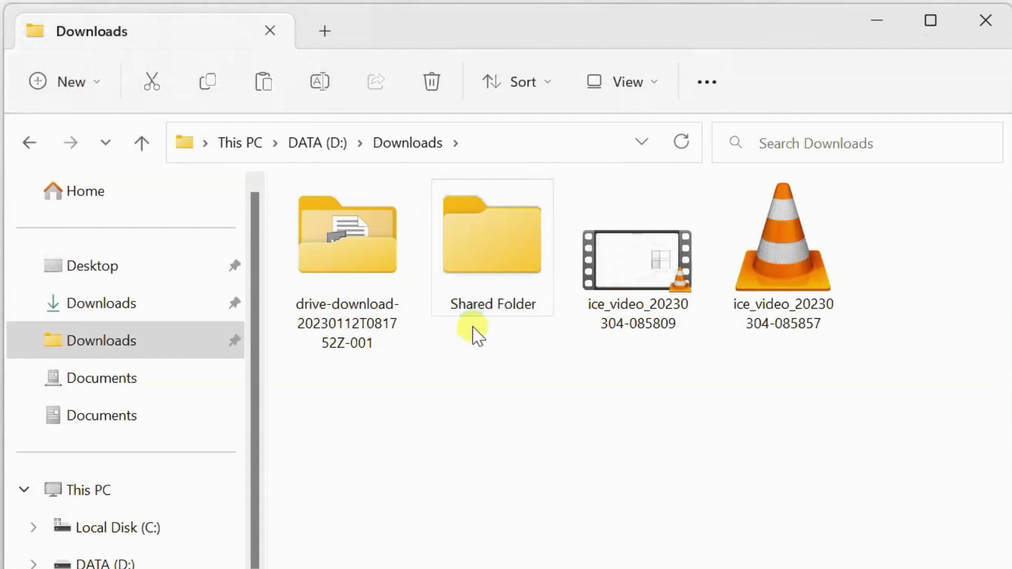
# Step: From Shared Folder's full context menu, give access to specific people and add Everyone
pyautogui.rightClick(497, 273)
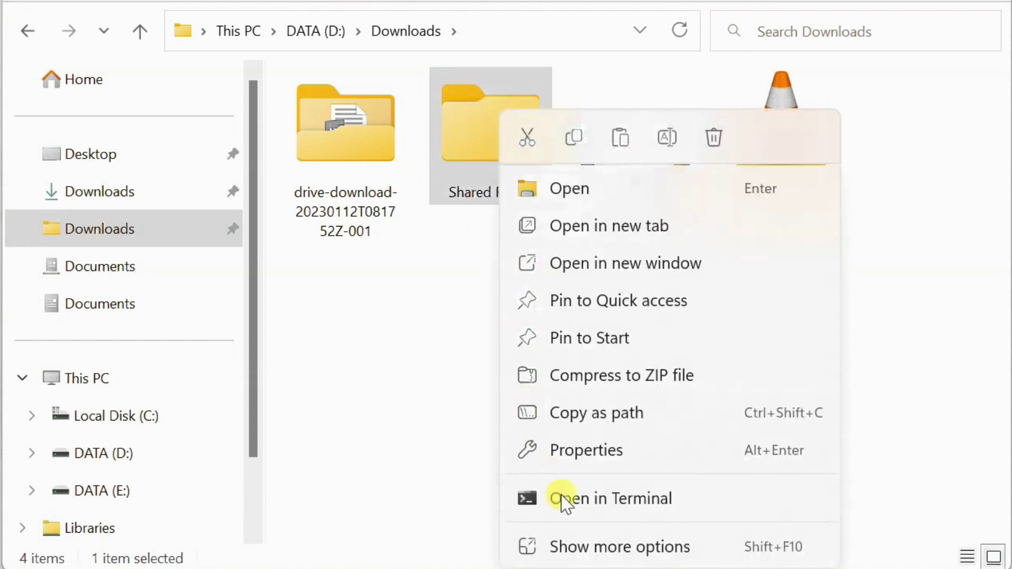
pyautogui.click(587, 546)
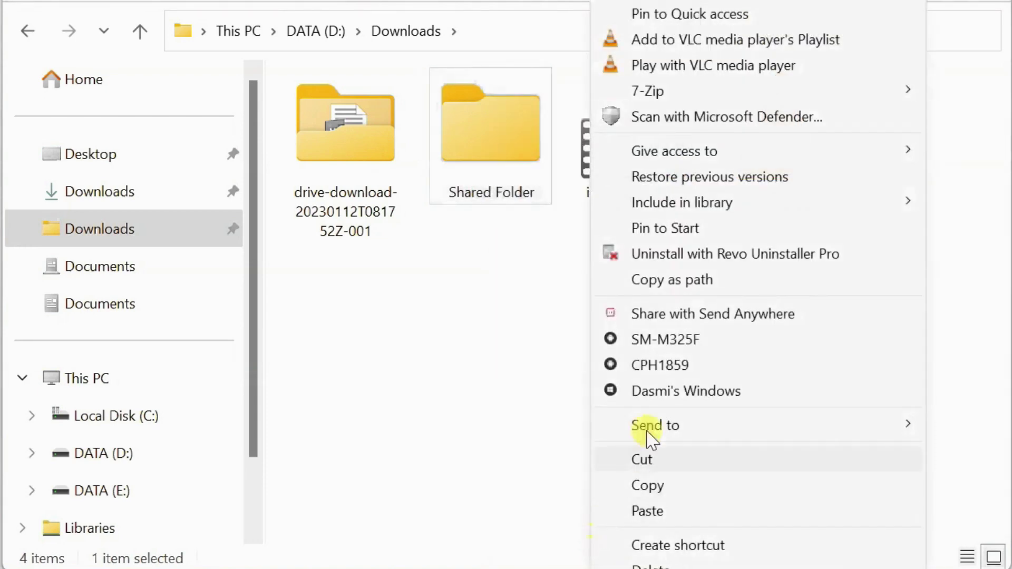
pyautogui.moveTo(522, 152)
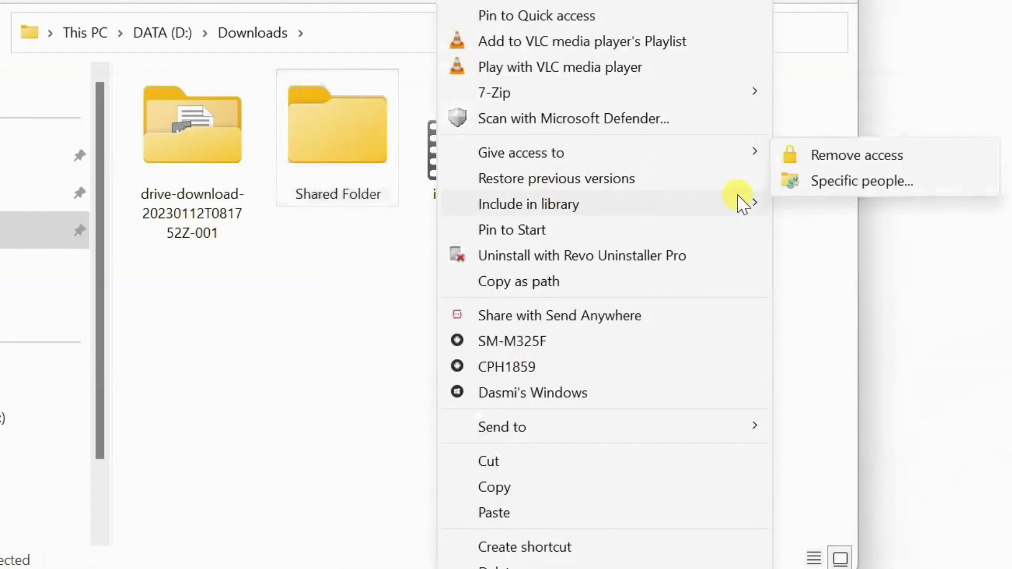
pyautogui.click(858, 183)
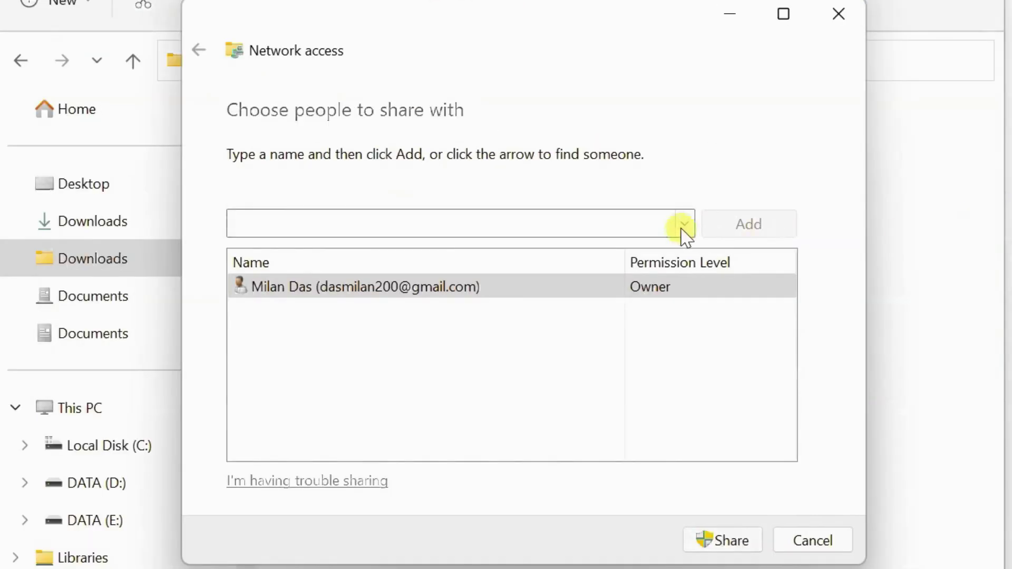
pyautogui.click(685, 228)
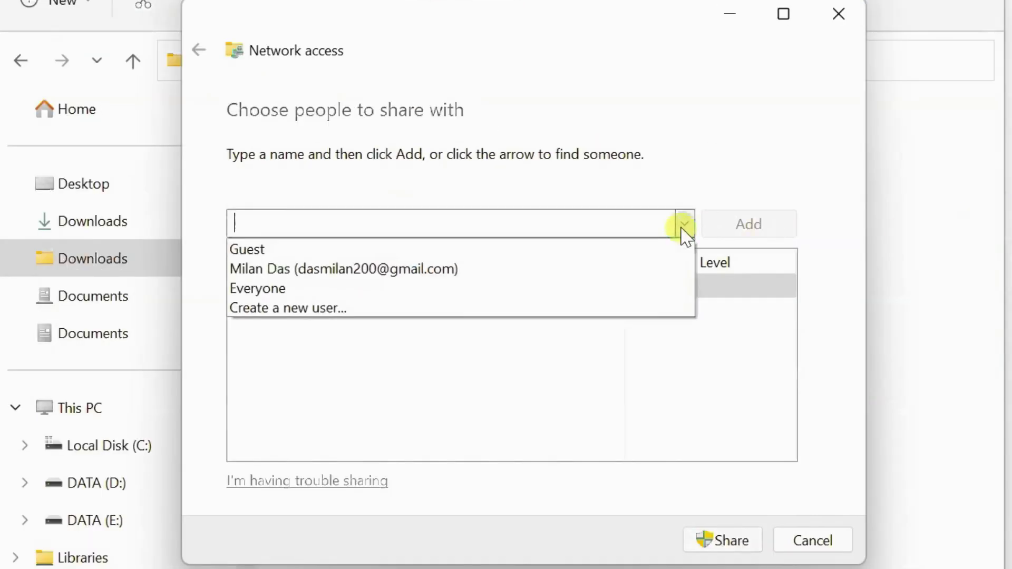
pyautogui.click(361, 290)
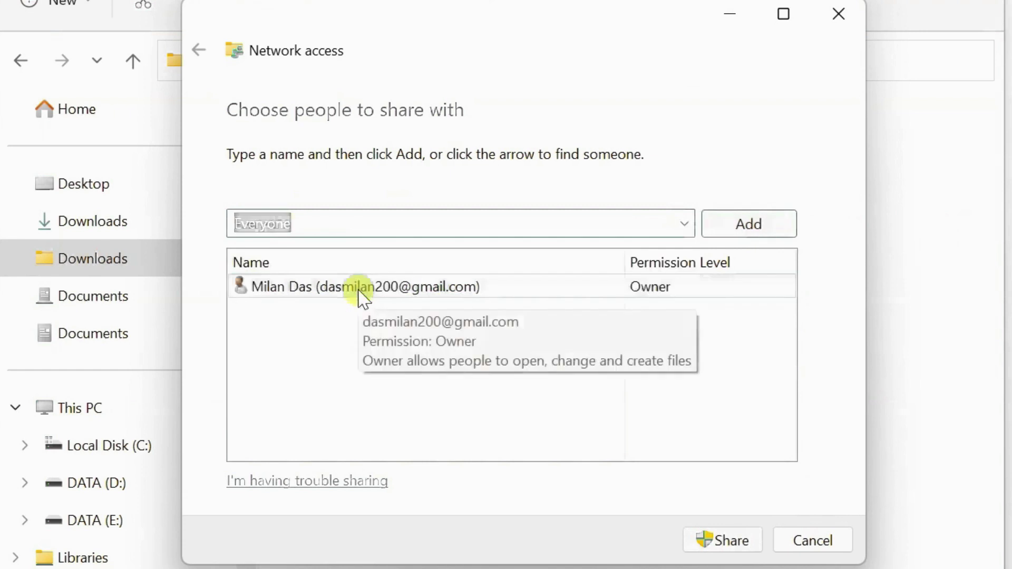
pyautogui.click(756, 224)
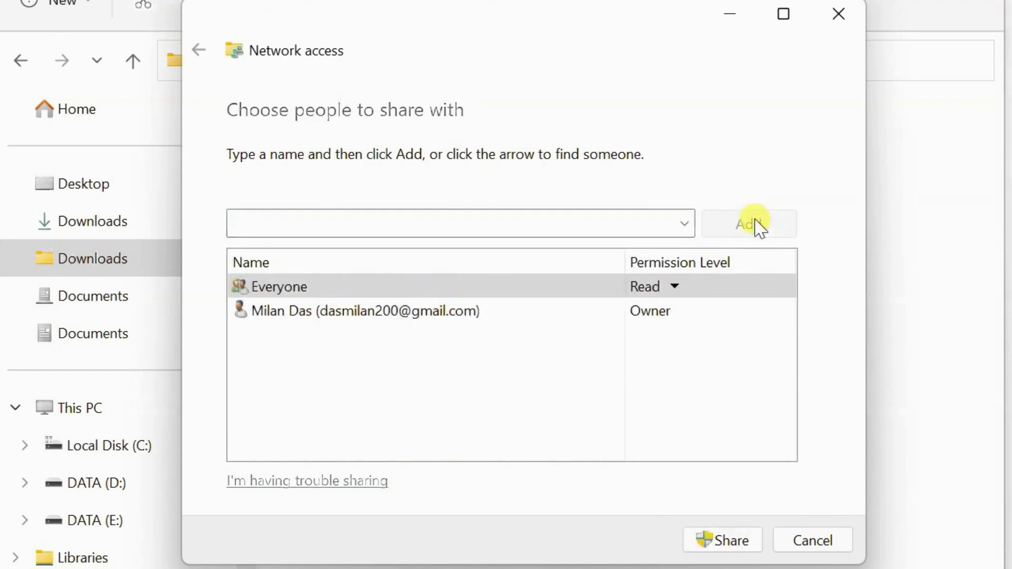
# Step: Grant Everyone Read/Write permission, share the folder and dismiss the confirmation
pyautogui.click(664, 286)
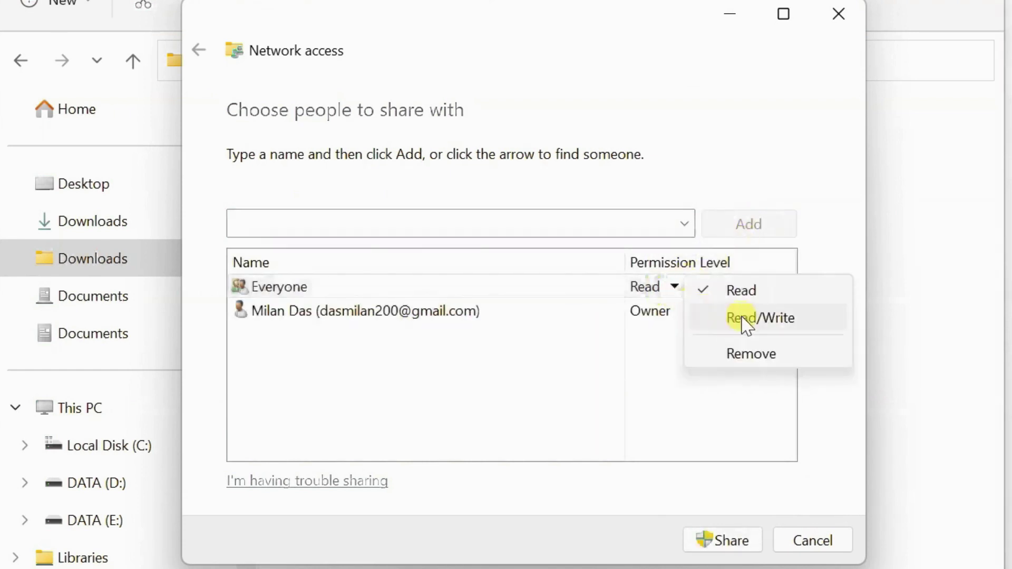
pyautogui.click(757, 323)
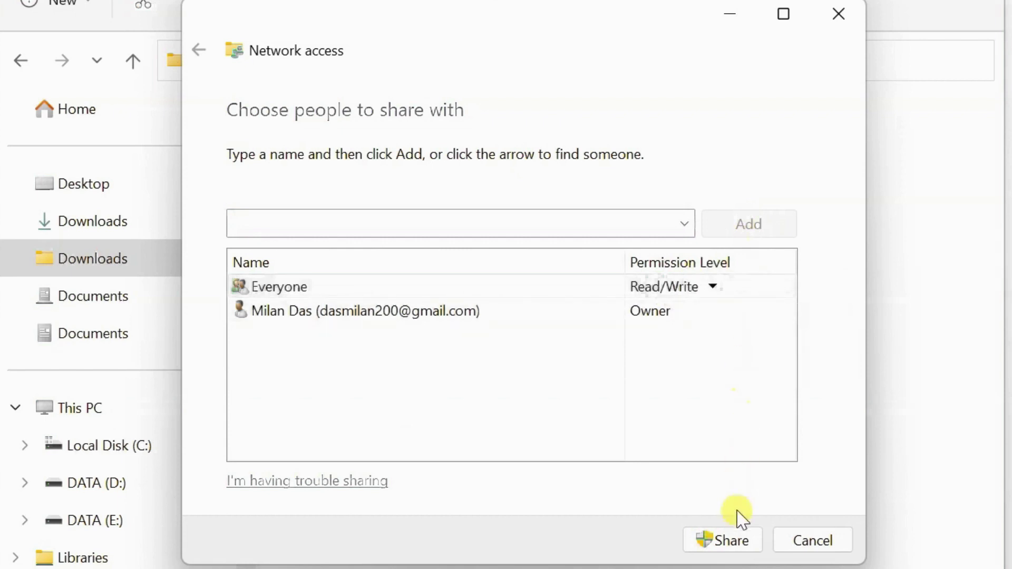
pyautogui.click(735, 545)
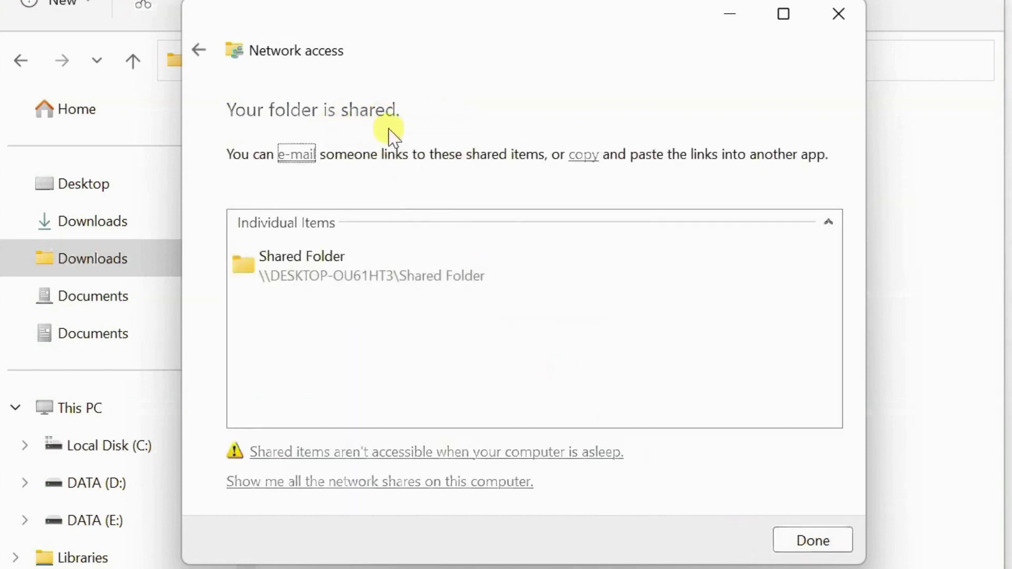
pyautogui.click(807, 537)
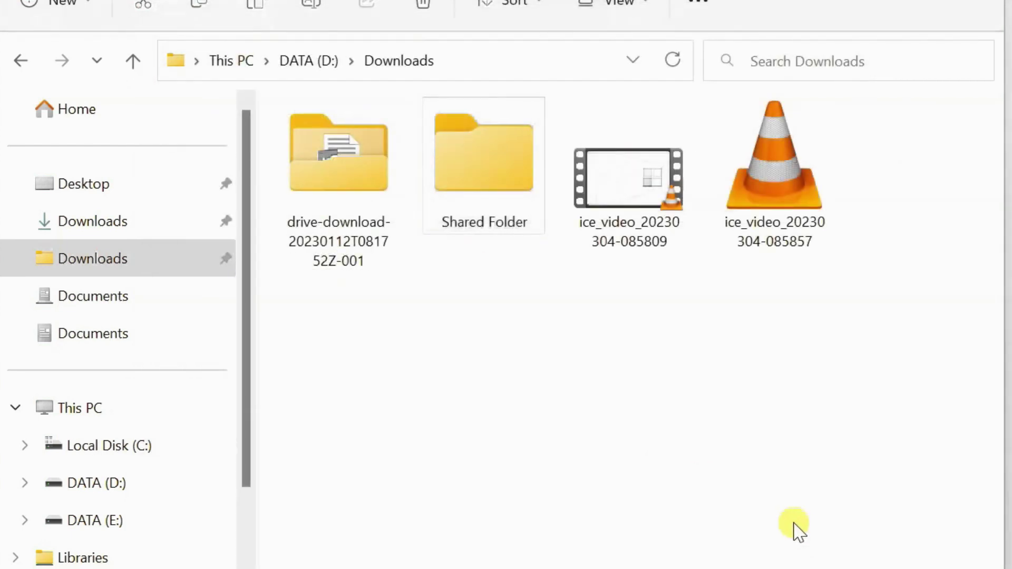
pyautogui.moveTo(484, 166)
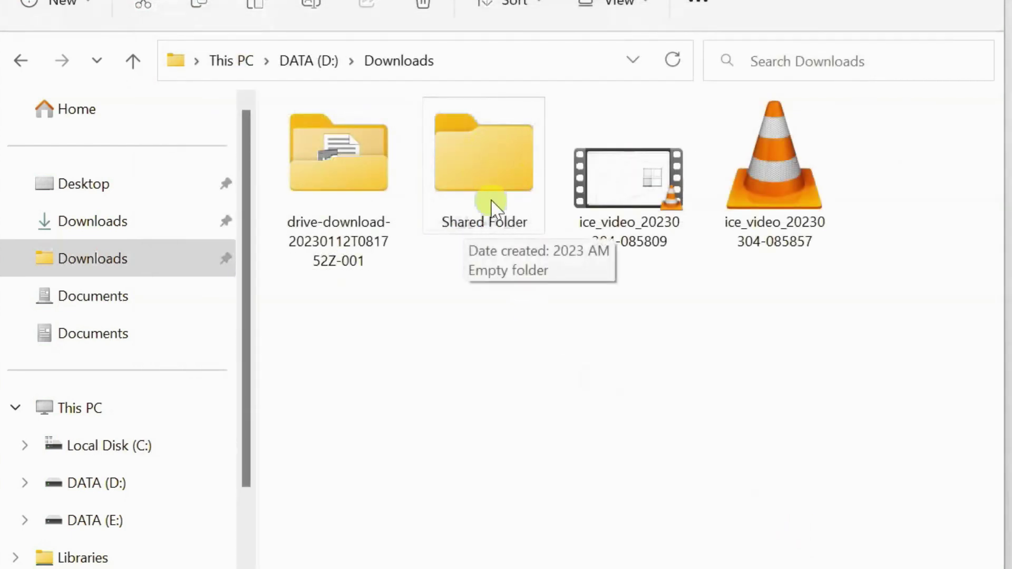
# Step: Select all the songs and videos in the personal Downloads folder and copy them
pyautogui.click(105, 231)
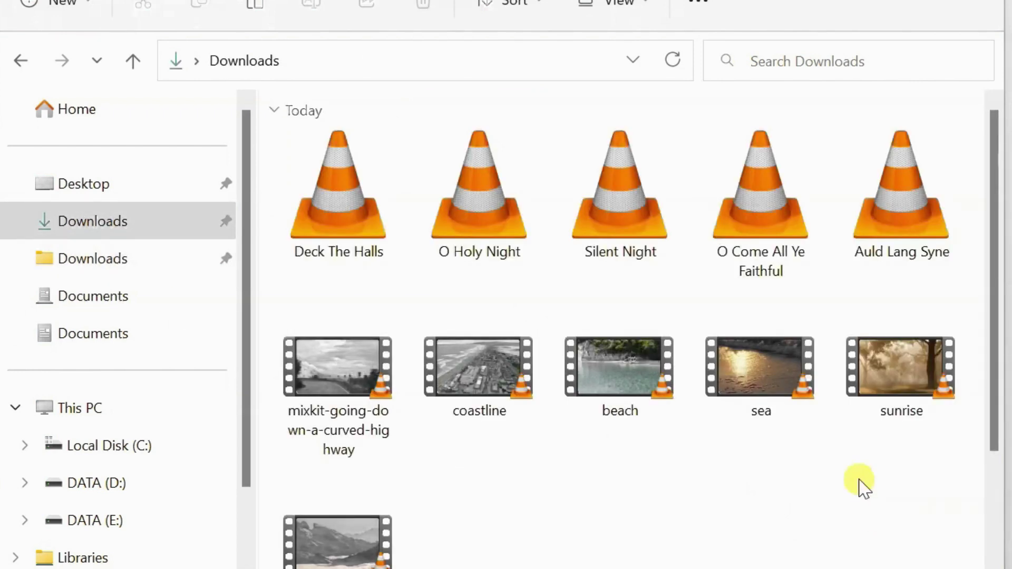
pyautogui.moveTo(865, 511); pyautogui.dragTo(331, 192)
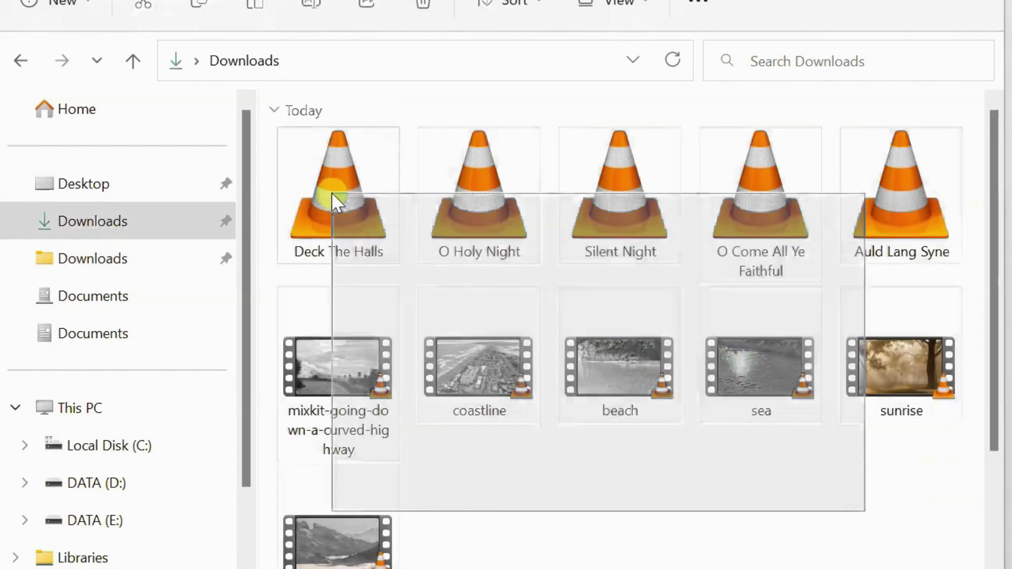
pyautogui.rightClick(331, 193)
pyautogui.click(413, 217)
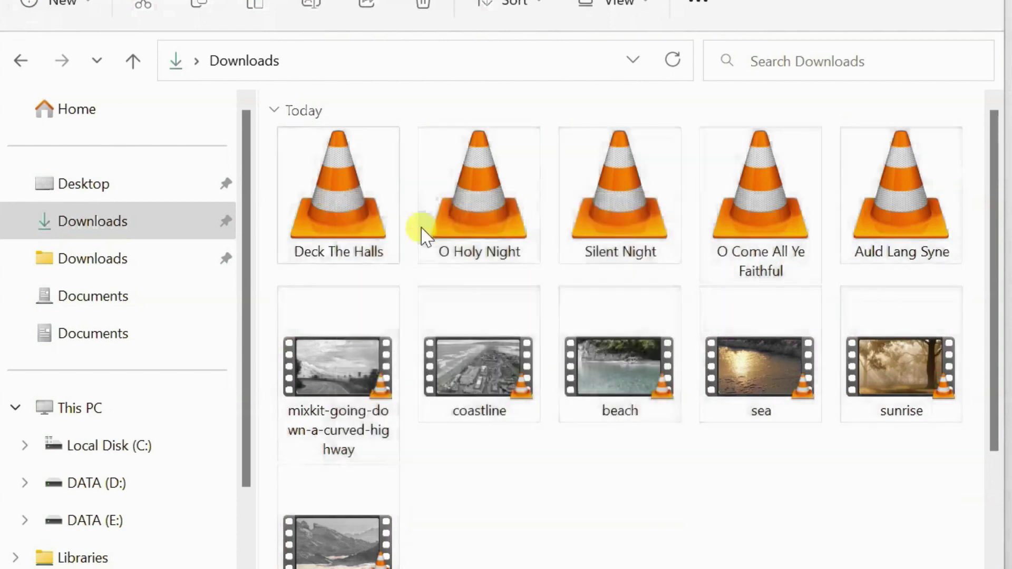
# Step: Paste the eleven media files into D:\Downloads\Shared Folder and return to Downloads
pyautogui.click(123, 268)
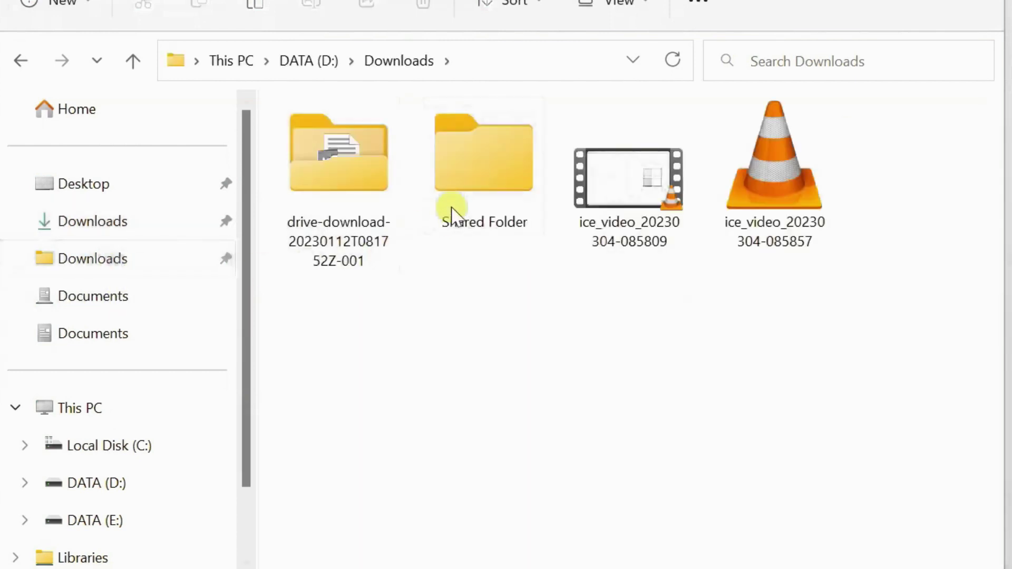
pyautogui.doubleClick(453, 210)
pyautogui.rightClick(459, 207)
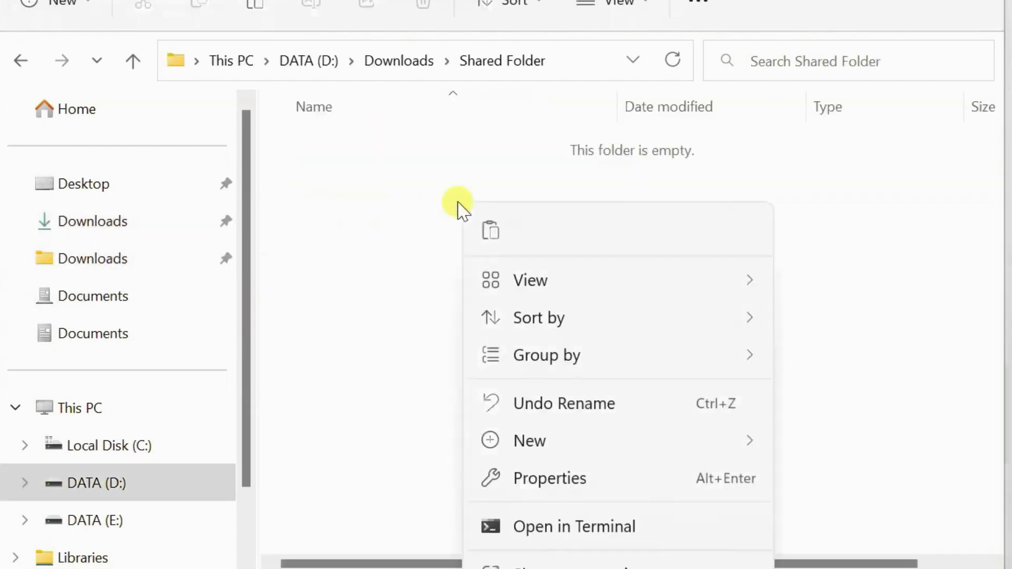
pyautogui.click(490, 234)
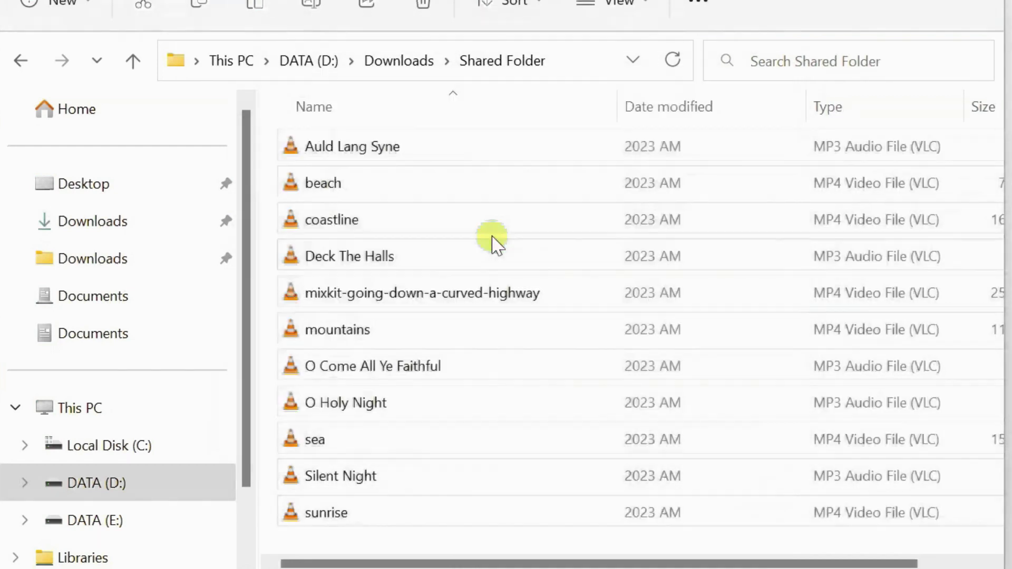
pyautogui.click(22, 61)
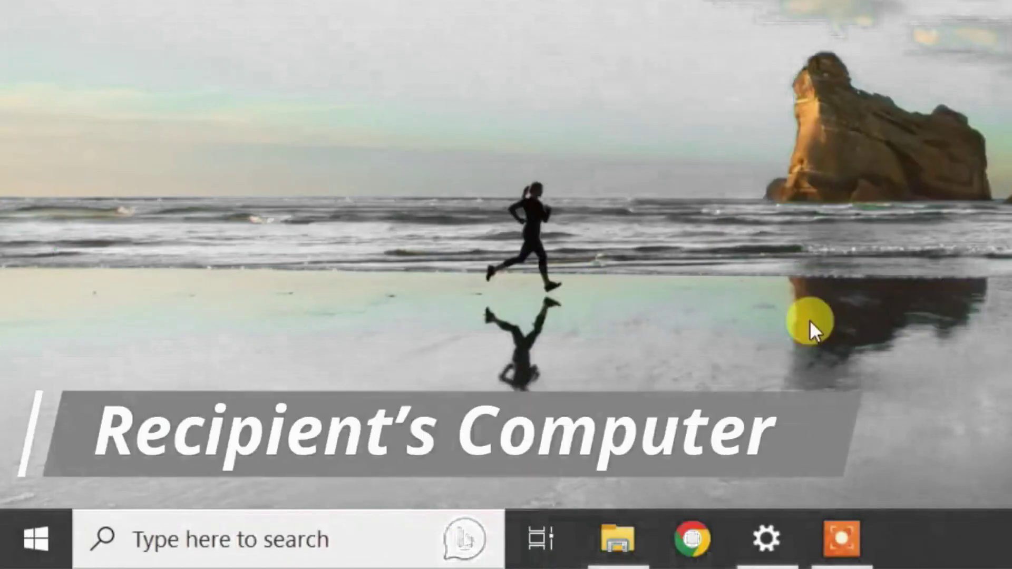
# Step: On the recipient PC, browse Network and turn on network discovery and file sharing after the error
pyautogui.click(638, 538)
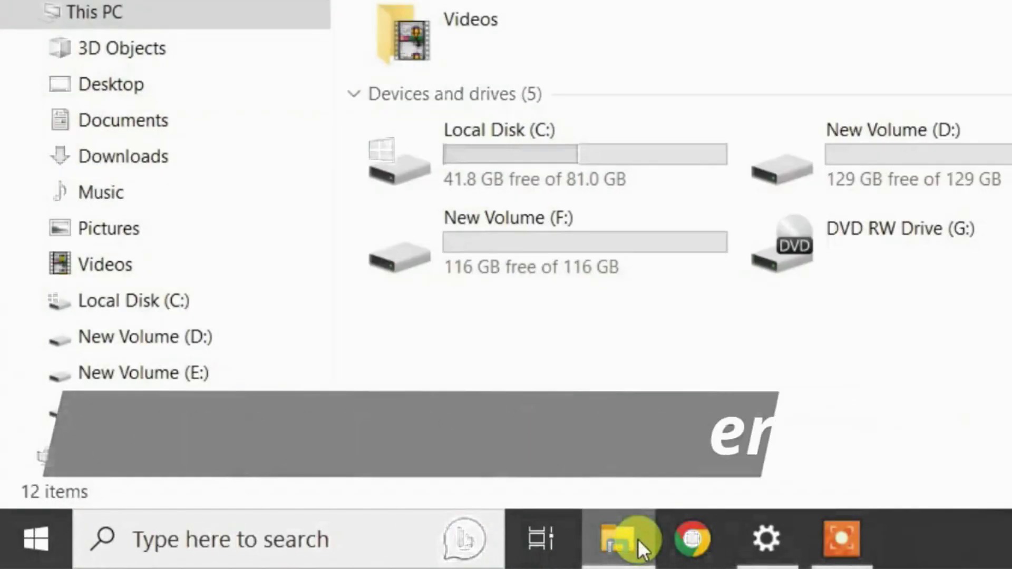
pyautogui.click(123, 465)
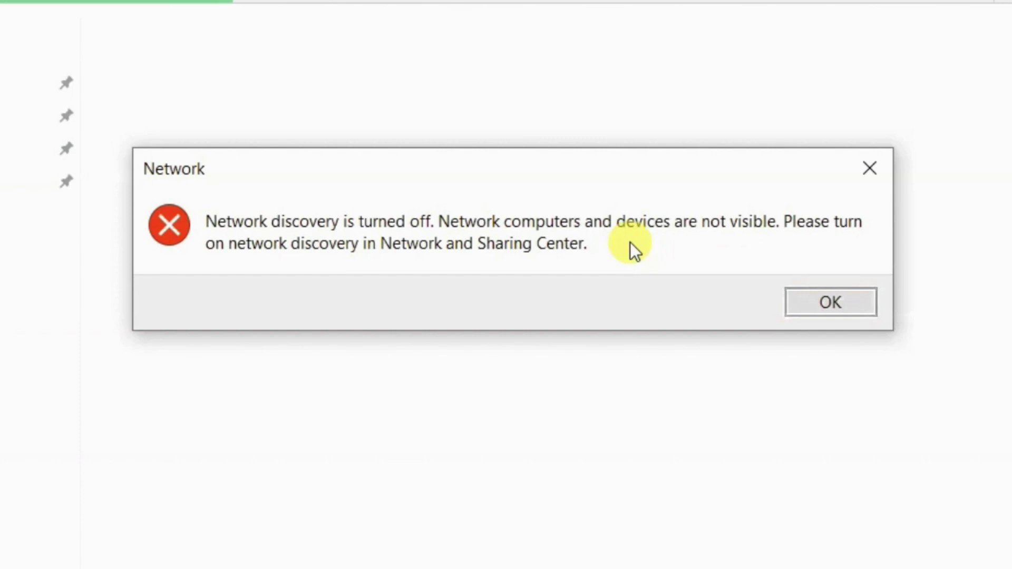
pyautogui.click(803, 299)
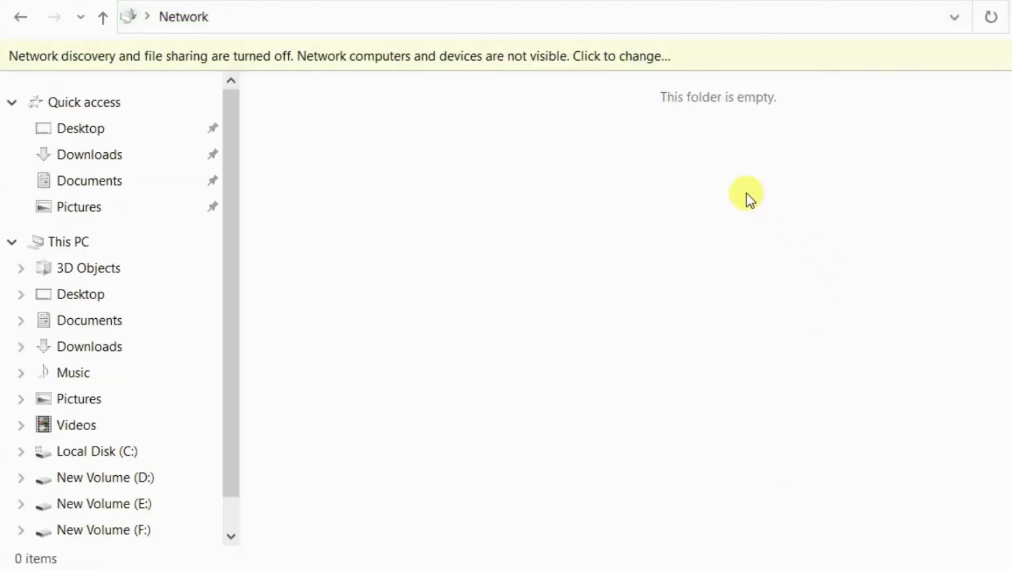
pyautogui.click(693, 59)
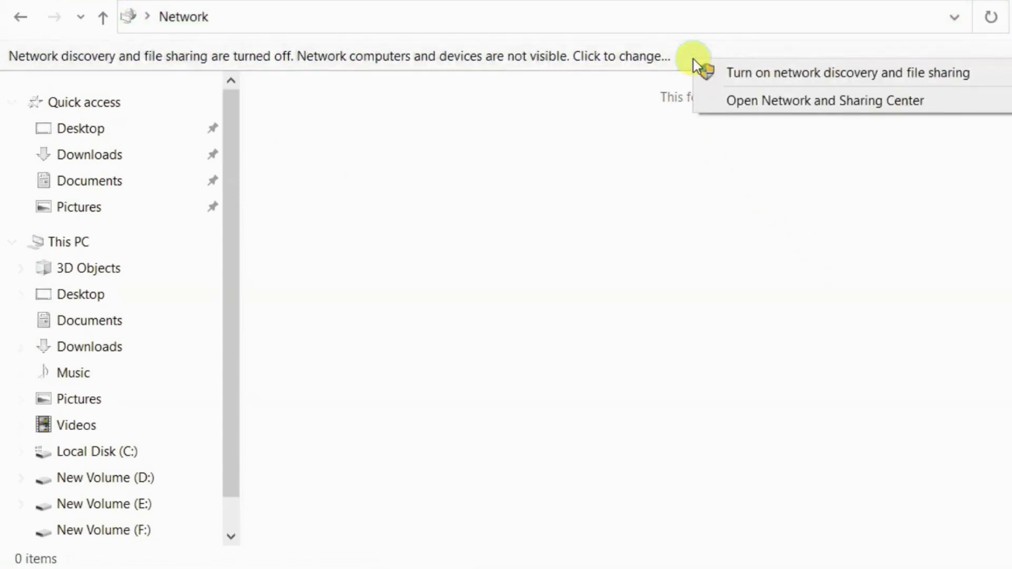
pyautogui.click(771, 75)
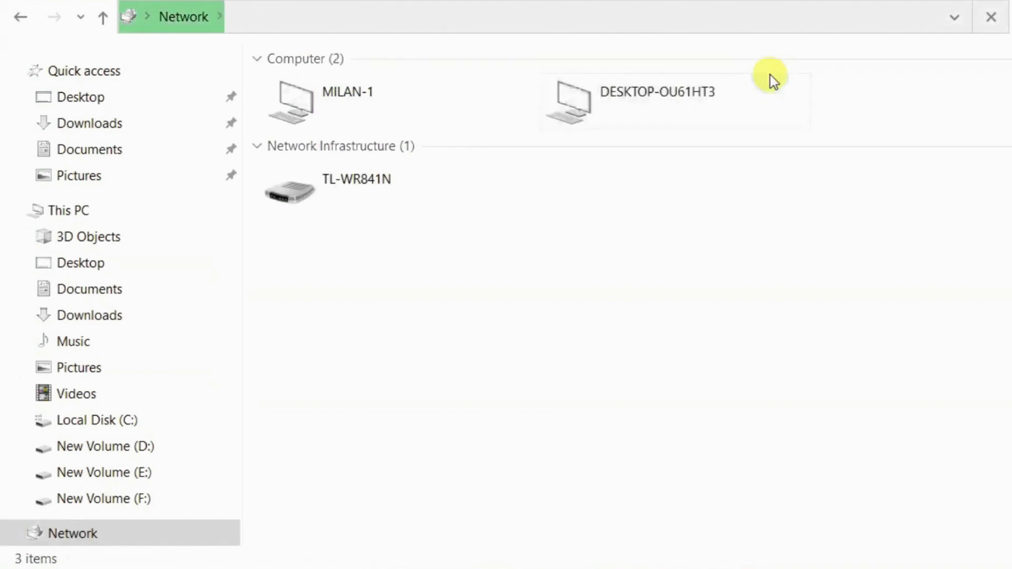
# Step: Open DESKTOP-OU61HT3 and its Shared Folder share
pyautogui.click(680, 106)
pyautogui.doubleClick(680, 107)
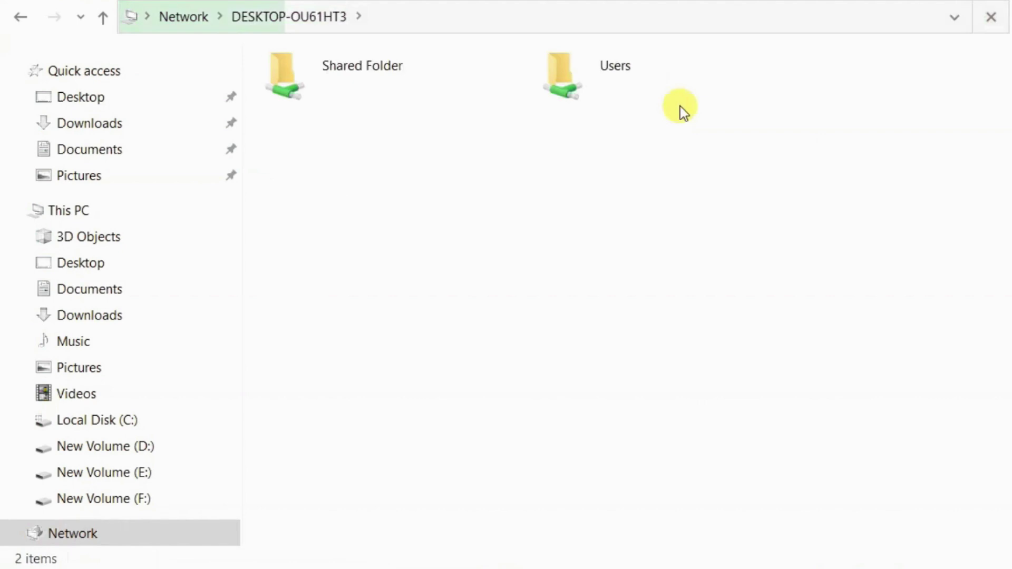
pyautogui.click(373, 90)
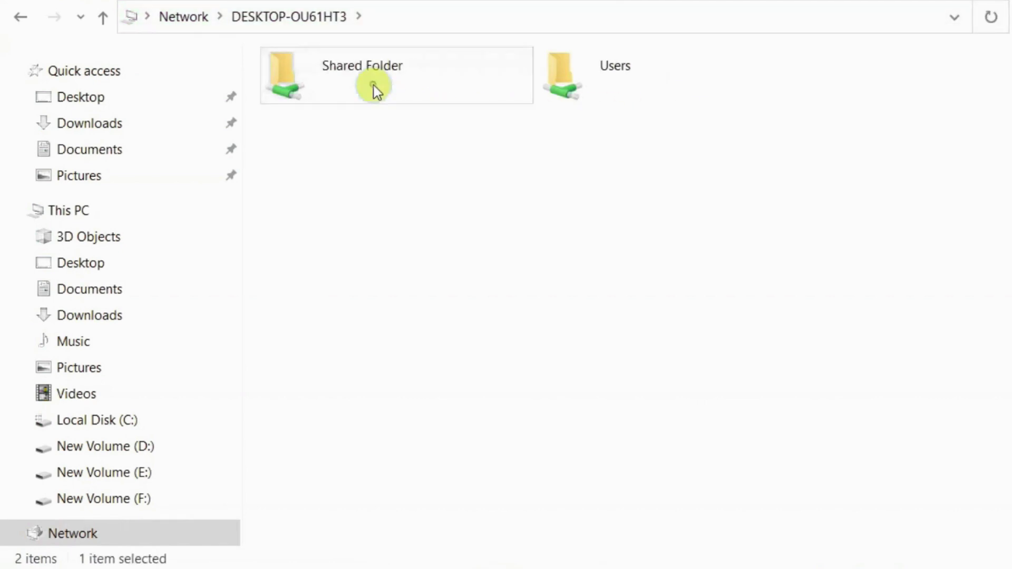
pyautogui.doubleClick(373, 90)
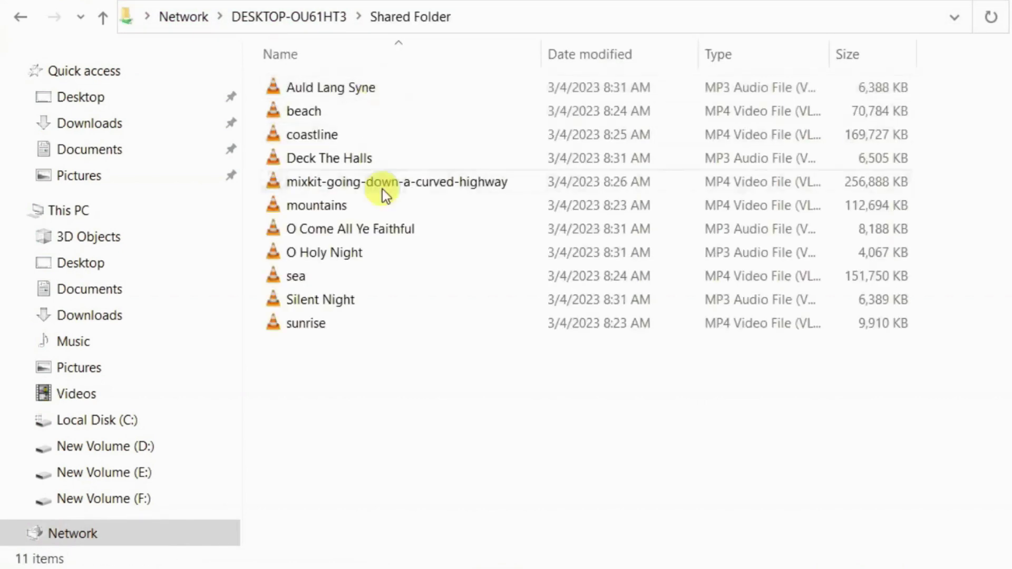
# Step: Copy all eleven shared files and go to the empty New Volume (E:) to paste them
pyautogui.moveTo(402, 362)
pyautogui.mouseDown()
pyautogui.moveTo(352, 165)
pyautogui.moveTo(350, 85)
pyautogui.mouseUp()
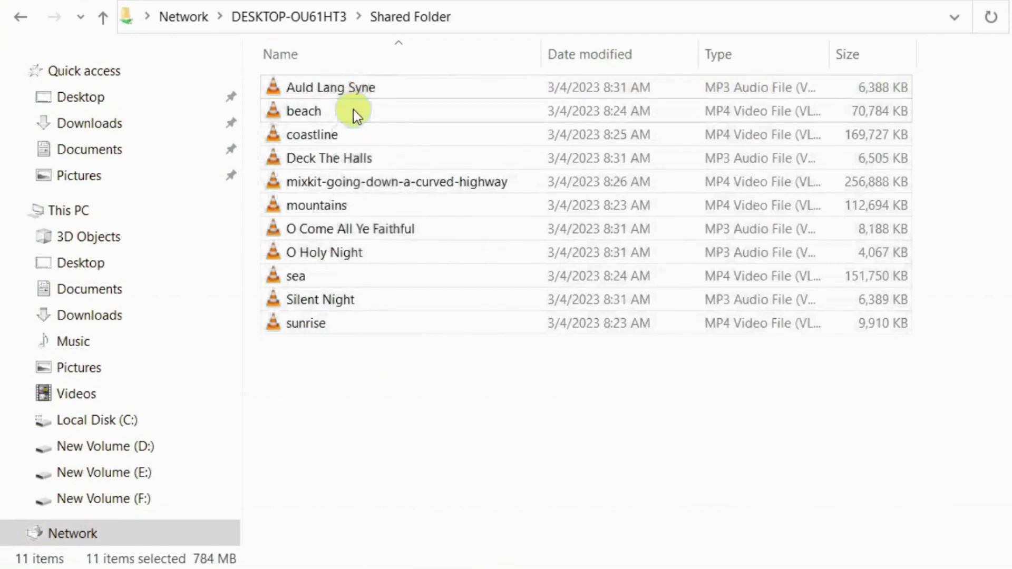
pyautogui.rightClick(353, 112)
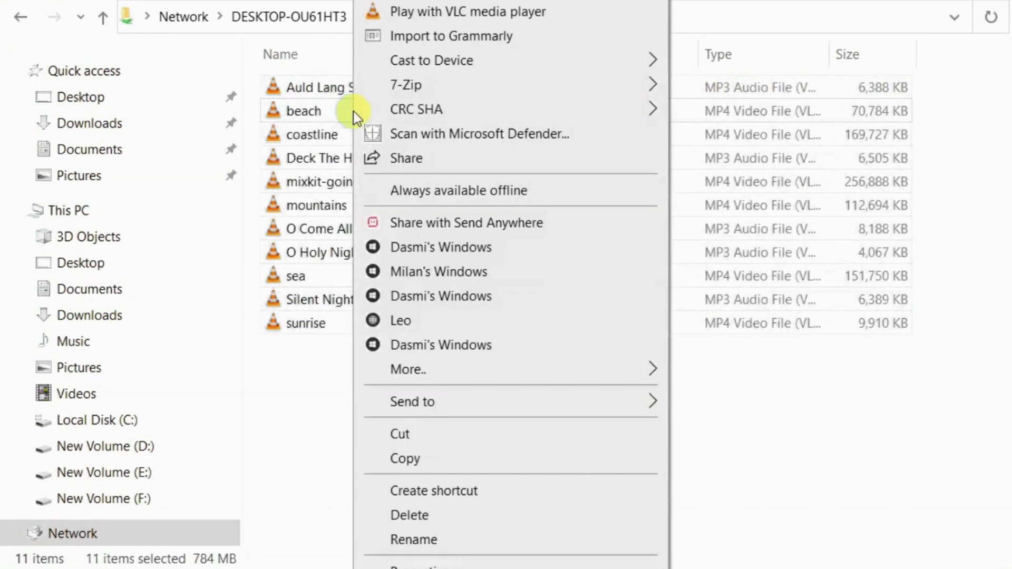
pyautogui.click(419, 459)
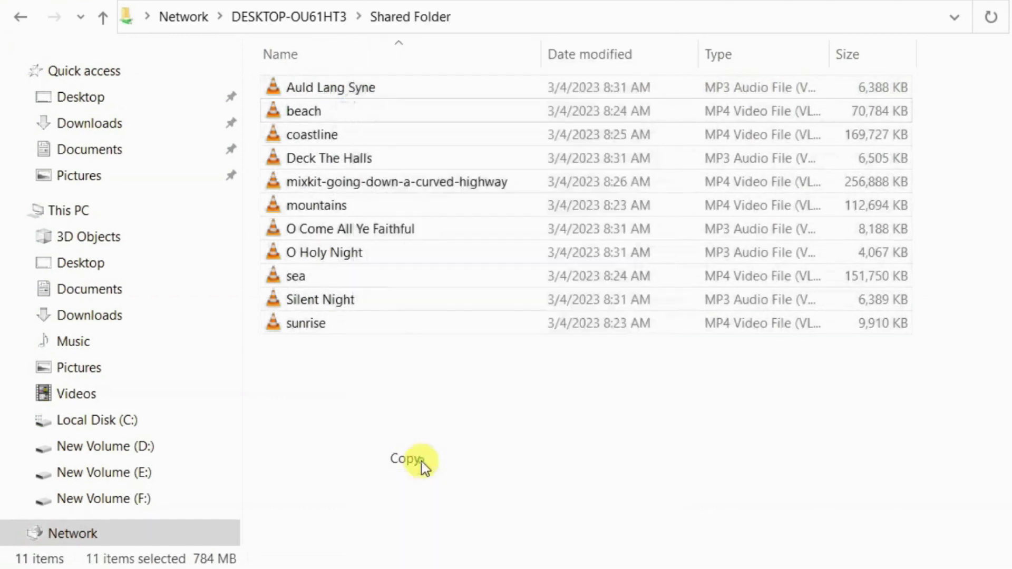
pyautogui.click(103, 473)
pyautogui.rightClick(389, 175)
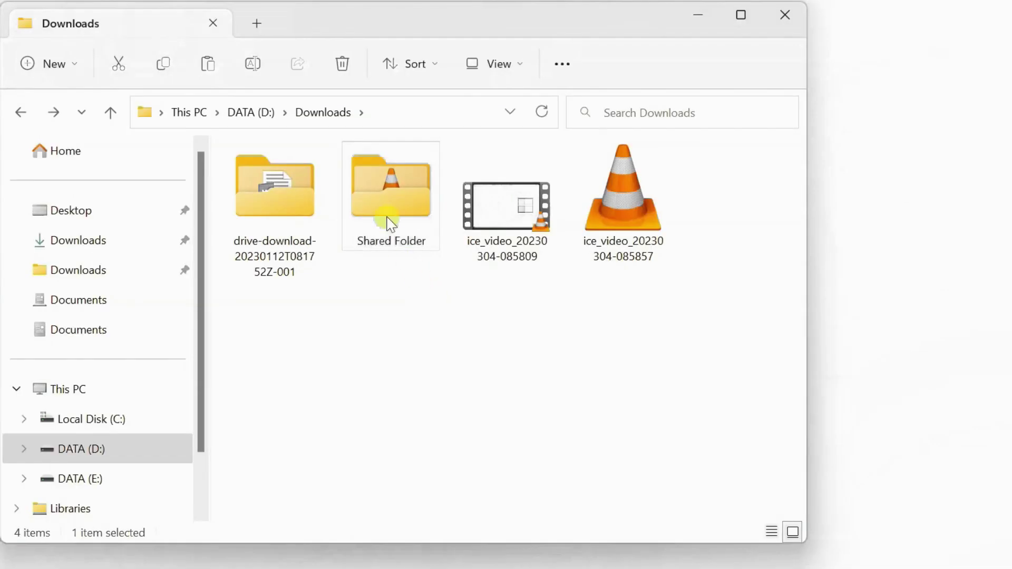
# Step: From Shared Folder's full context menu, stop sharing it with everyone on the network
pyautogui.rightClick(388, 221)
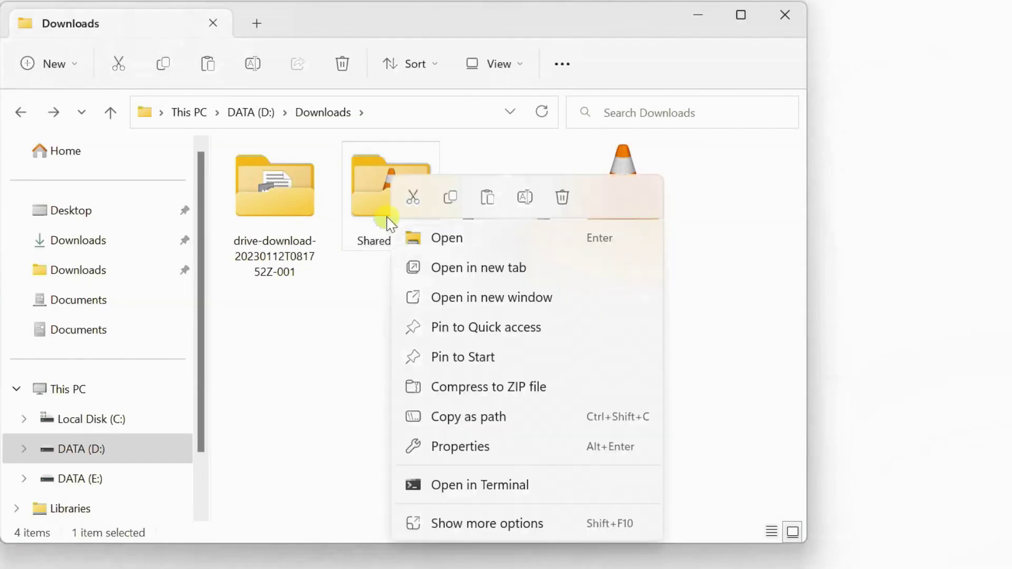
pyautogui.click(463, 525)
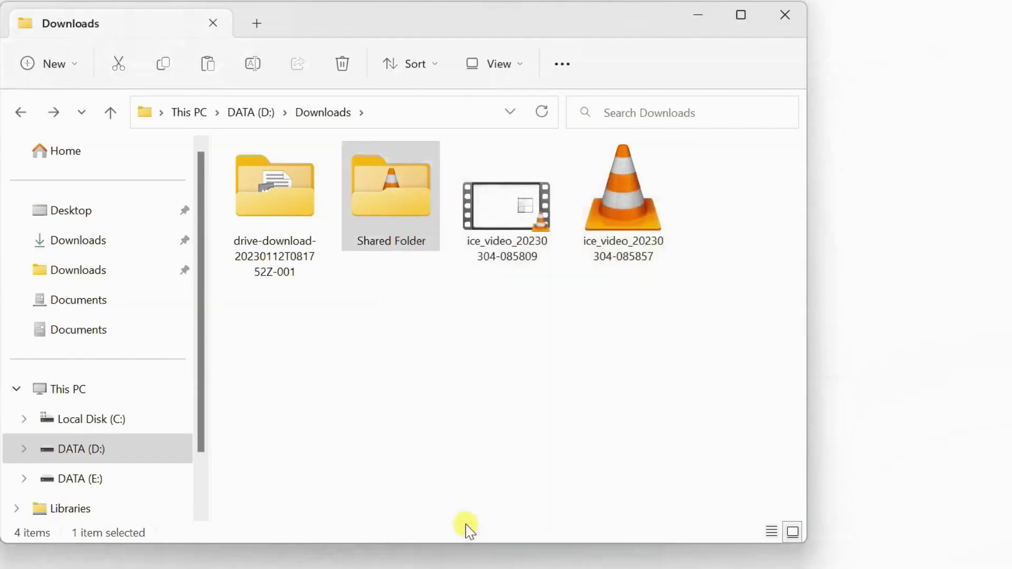
pyautogui.moveTo(533, 209)
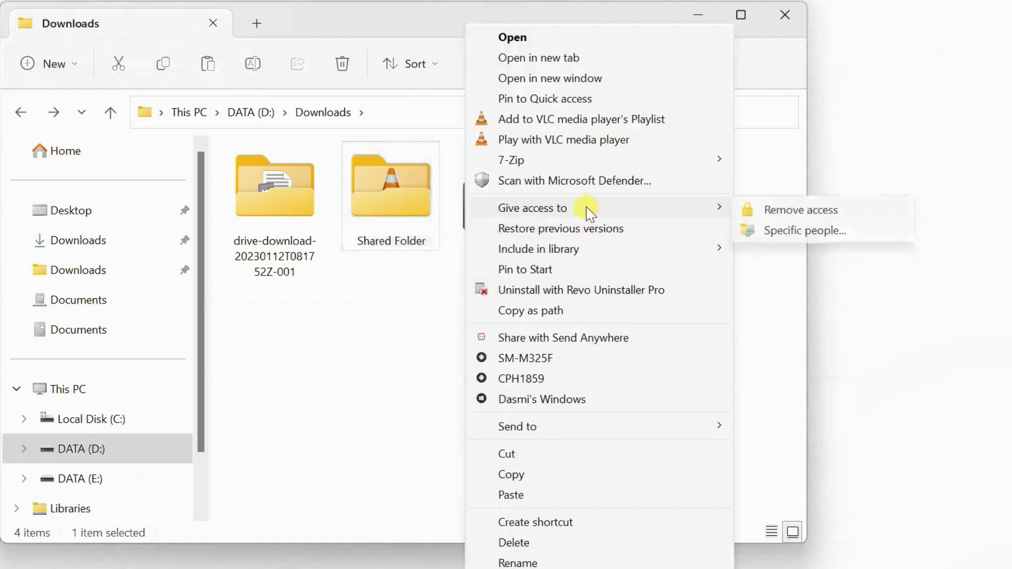
pyautogui.click(801, 210)
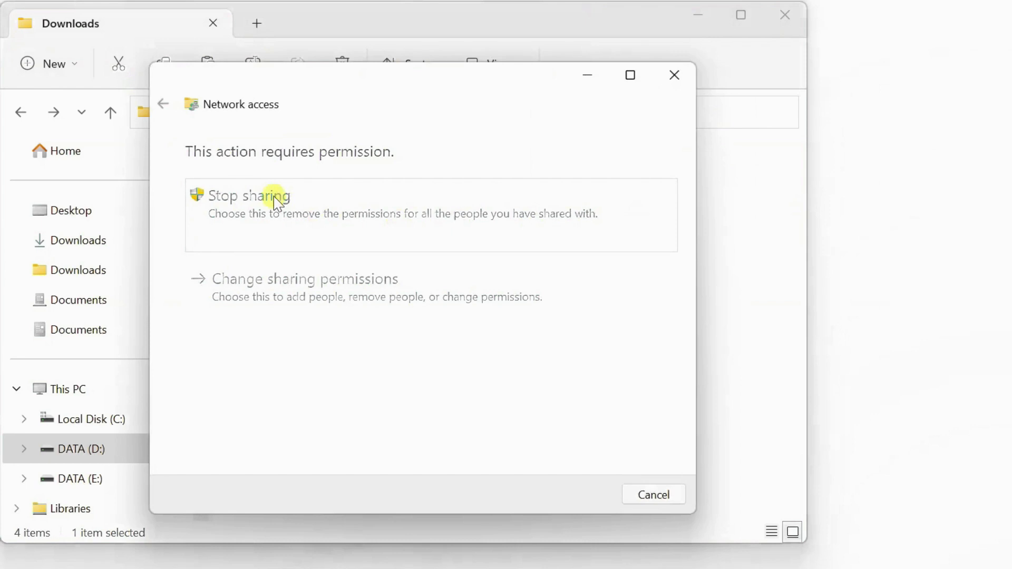
pyautogui.click(274, 196)
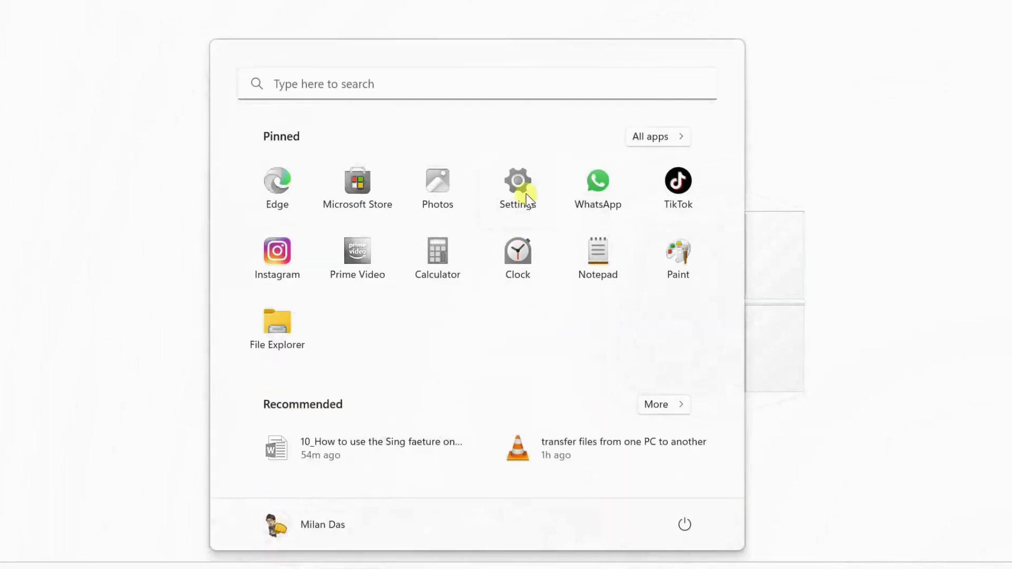
# Step: In Settings, set Nearby sharing to Everyone nearby
pyautogui.click(527, 194)
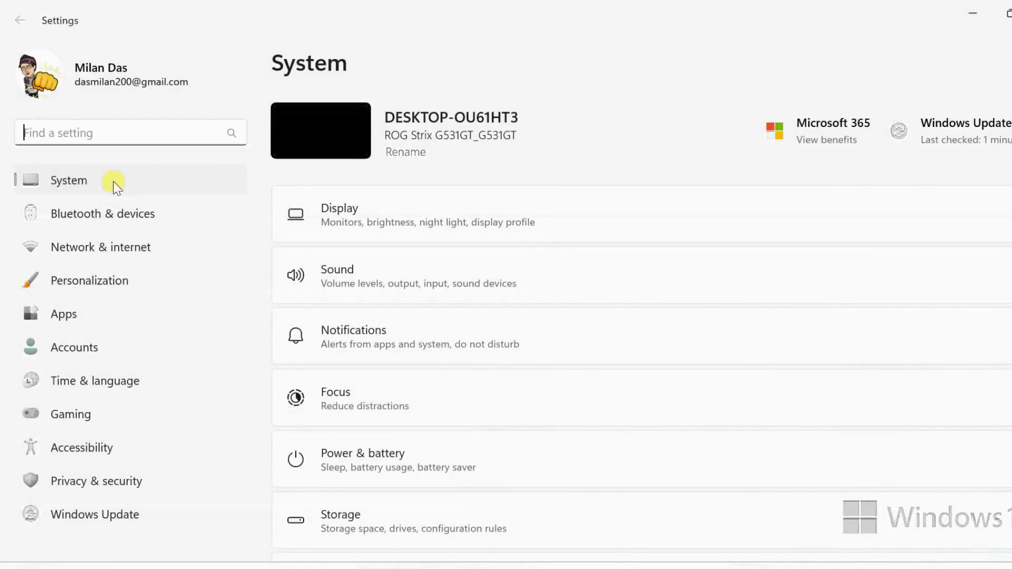
pyautogui.scroll(-3, 572, 414)
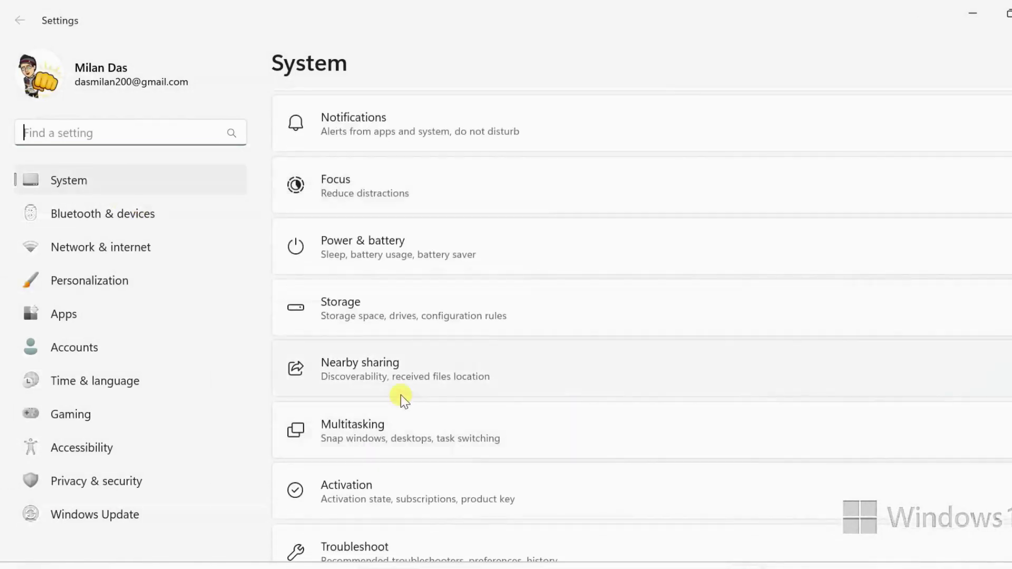
pyautogui.click(348, 371)
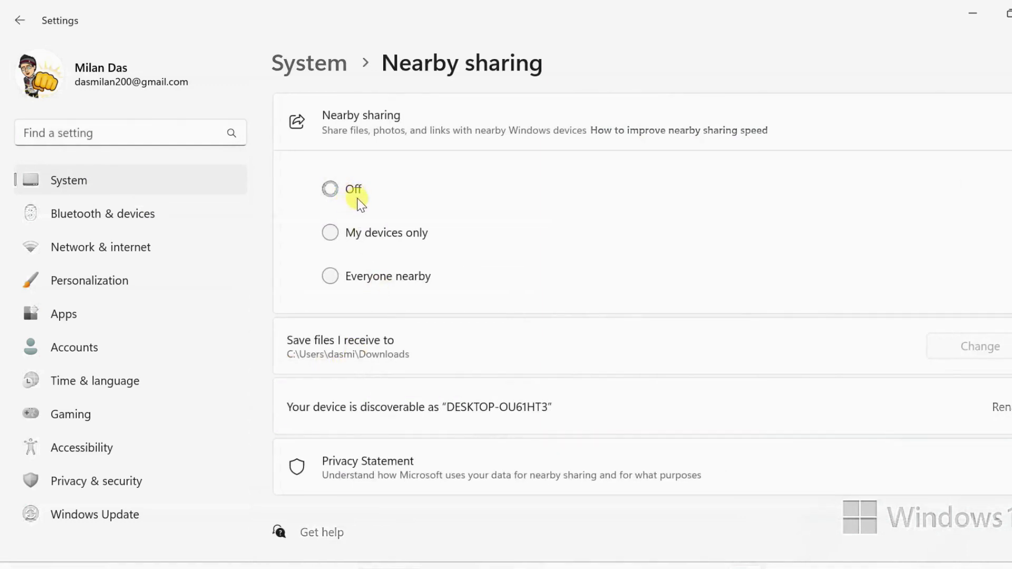
pyautogui.click(331, 278)
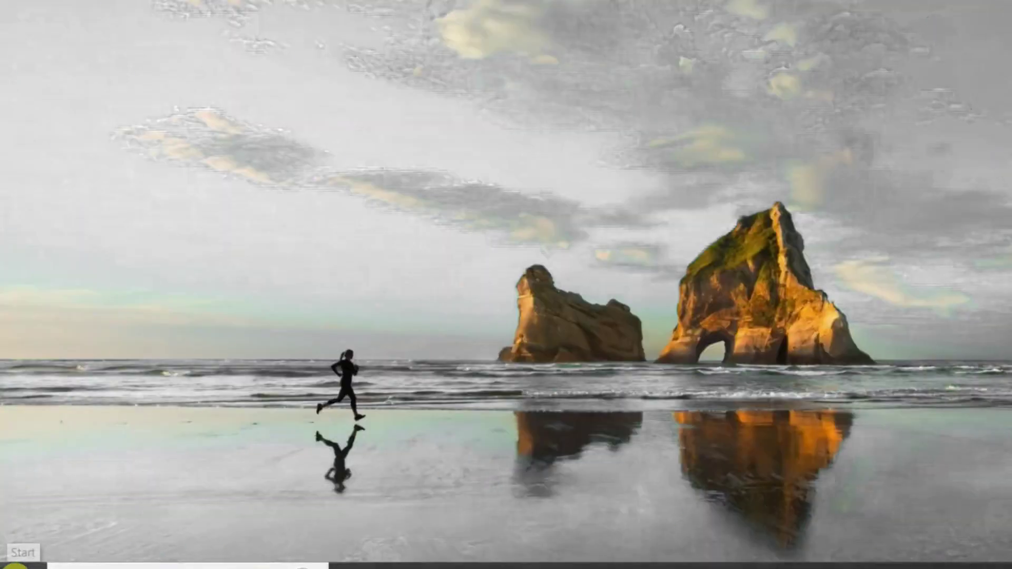
# Step: On the second PC, set Share across devices under System > Shared experiences to Everyone nearby
pyautogui.click(16, 564)
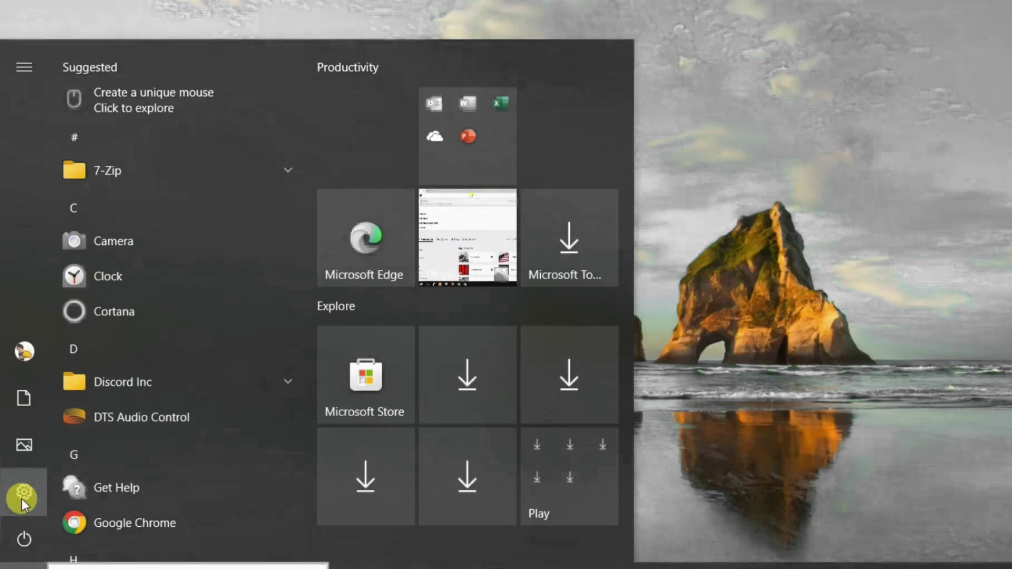
pyautogui.click(22, 499)
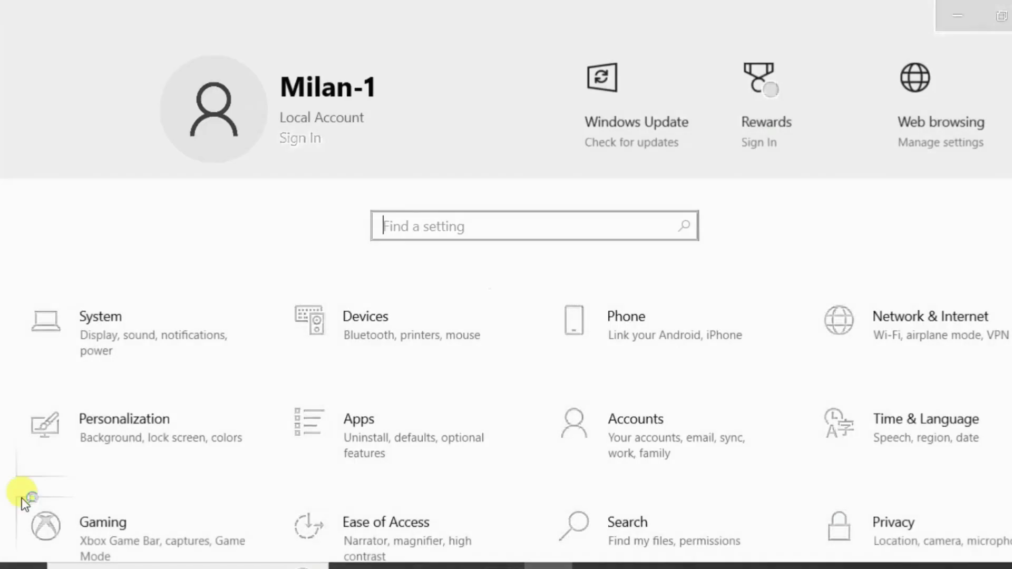
pyautogui.click(139, 346)
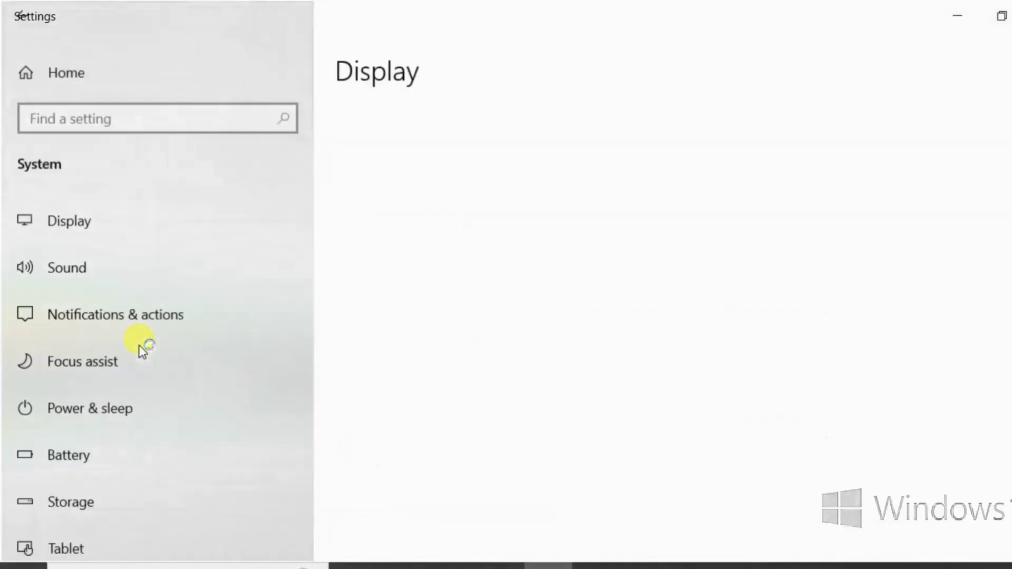
pyautogui.scroll(-1, 162, 353)
pyautogui.scroll(-2, 238, 384)
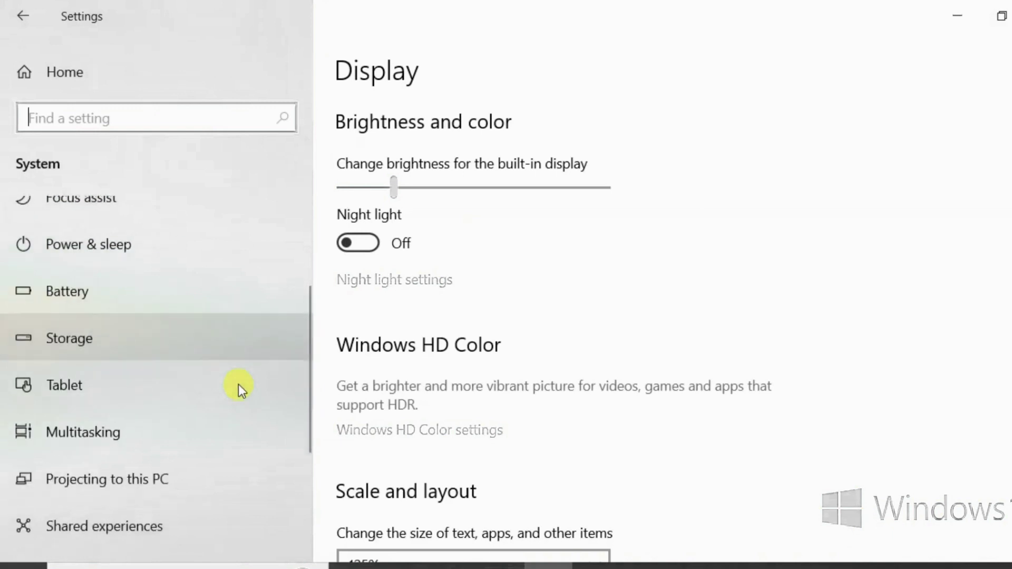
pyautogui.scroll(-3, 238, 384)
pyautogui.click(134, 370)
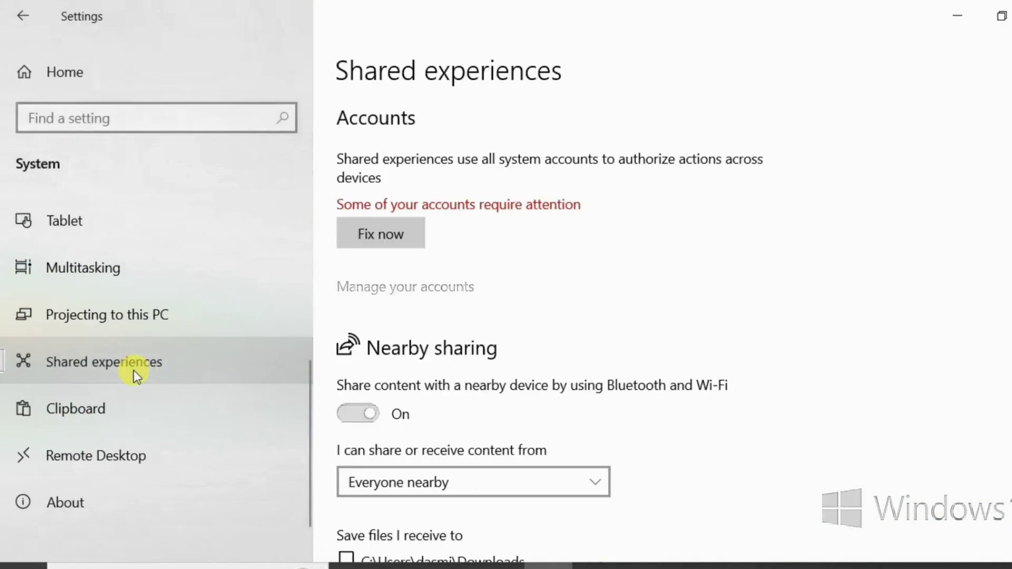
pyautogui.scroll(-2, 684, 365)
pyautogui.scroll(-2, 498, 320)
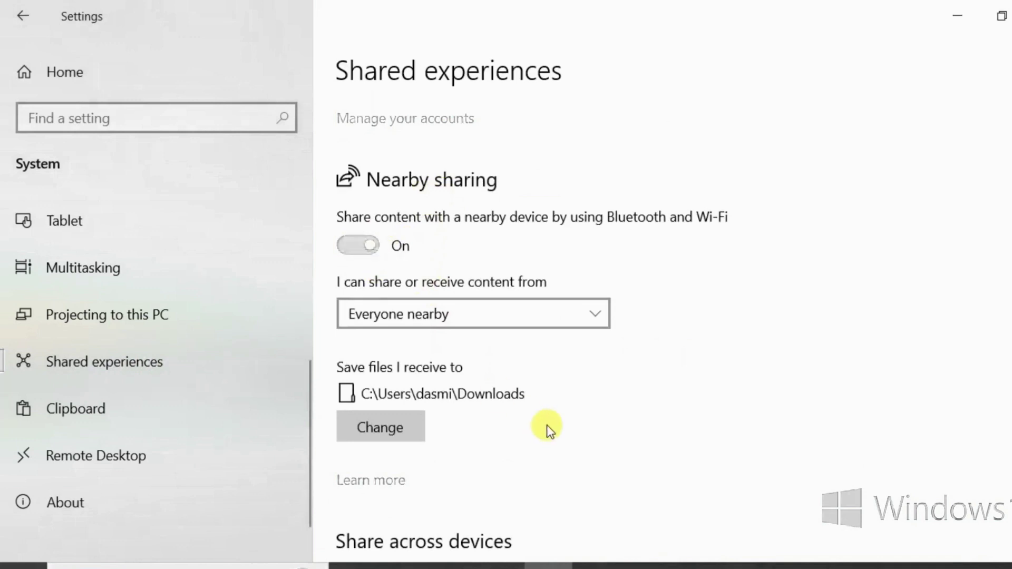
pyautogui.scroll(-3, 546, 425)
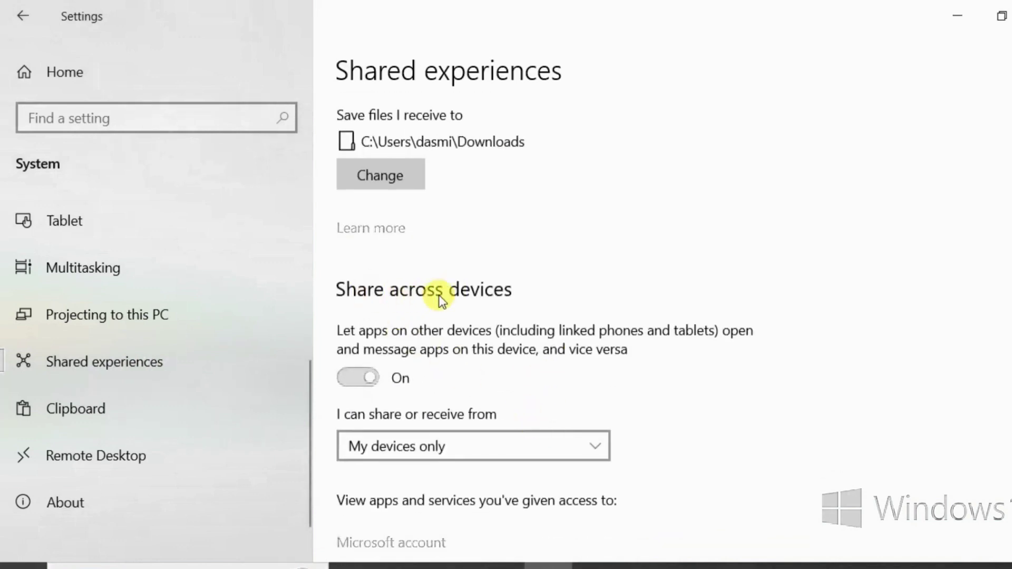
pyautogui.click(452, 448)
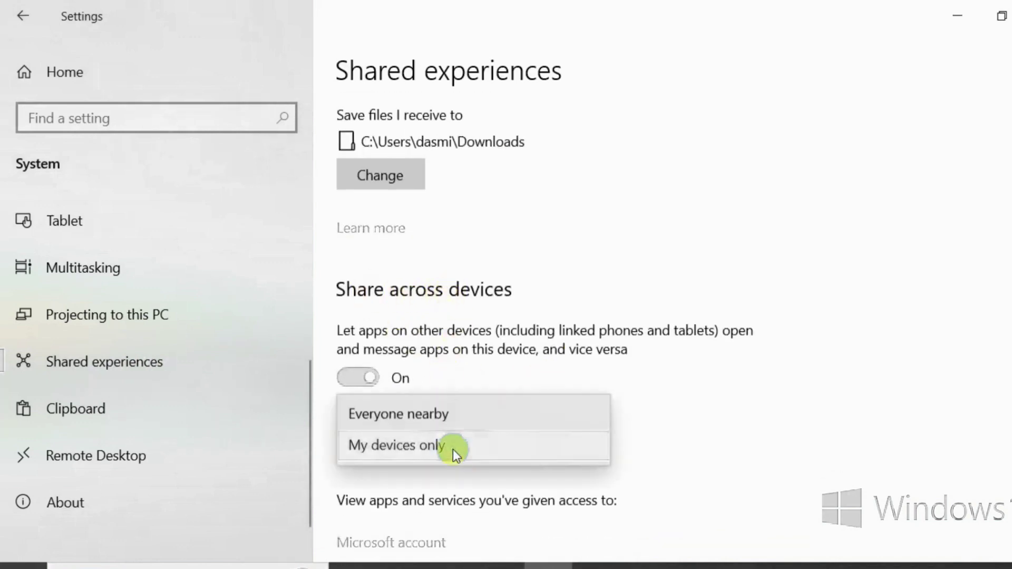
pyautogui.click(409, 412)
pyautogui.scroll(-2, 673, 461)
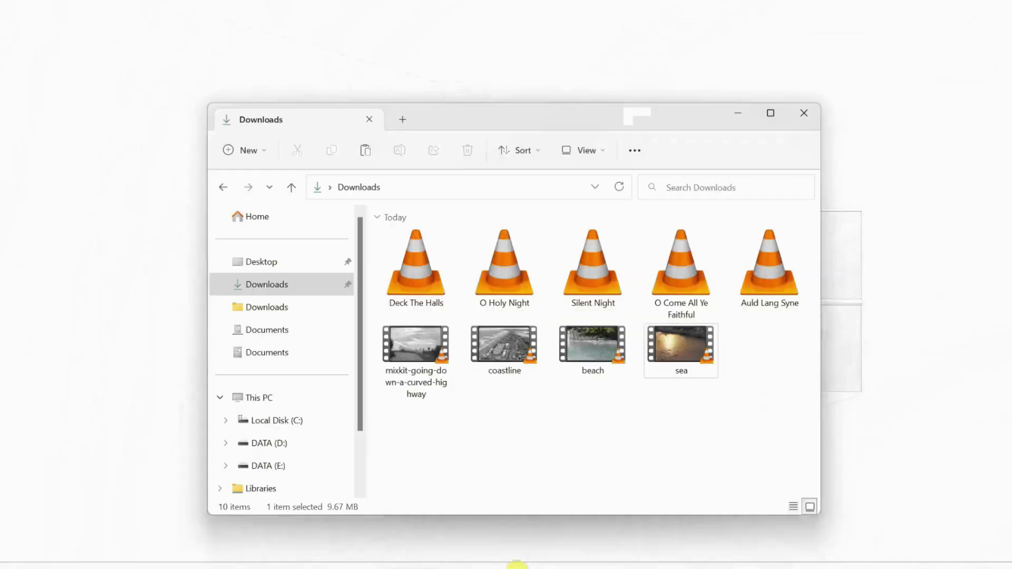
# Step: Select all nine media files in Downloads with Ctrl+A and share them via Nearby sharing
pyautogui.moveTo(796, 357); pyautogui.dragTo(389, 222)
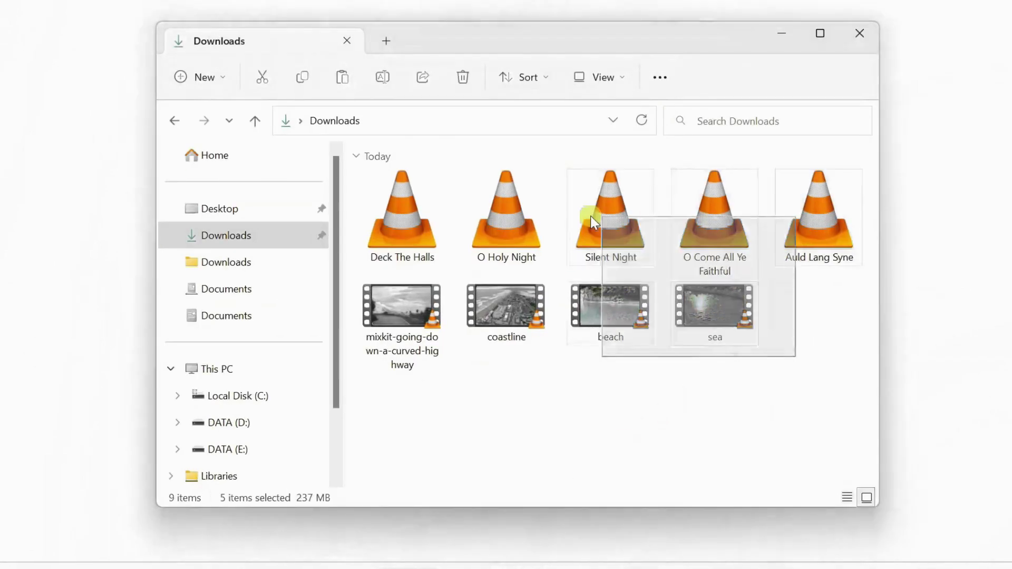
pyautogui.hotkey('ctrl', 'a')
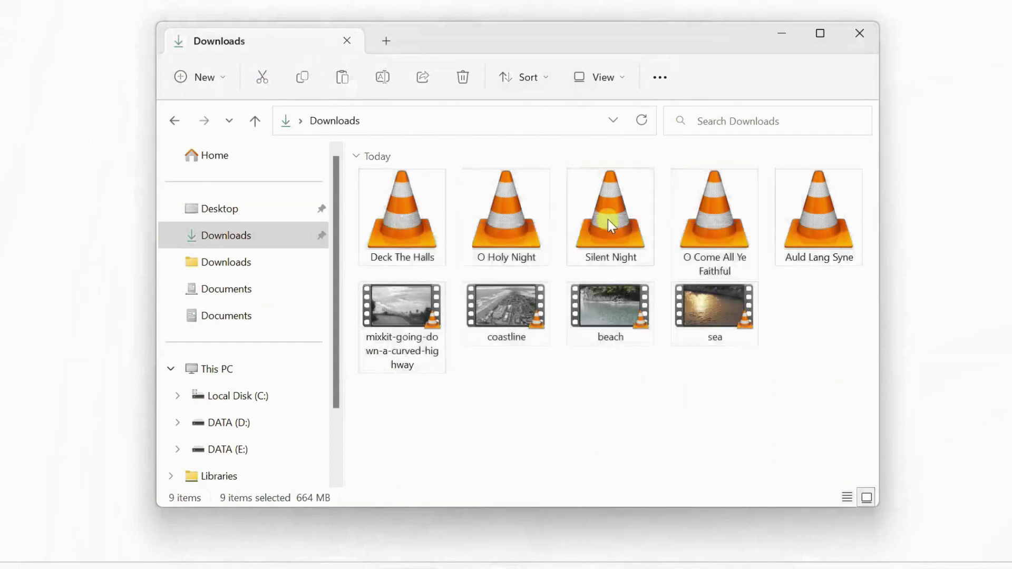
pyautogui.rightClick(609, 219)
pyautogui.click(734, 237)
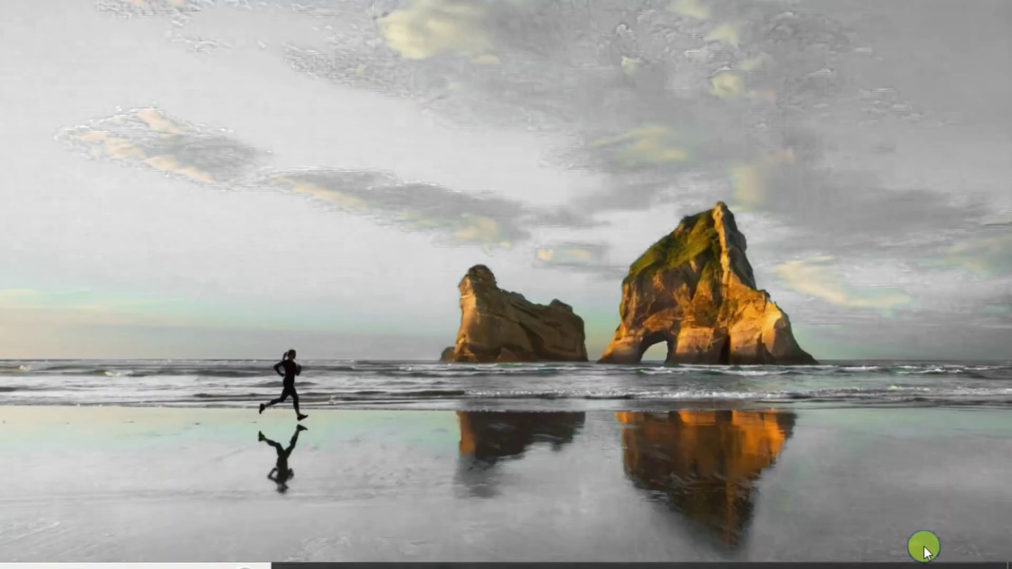
# Step: Save the nine incoming Nearby sharing files from the notification and show them in Downloads
pyautogui.click(983, 563)
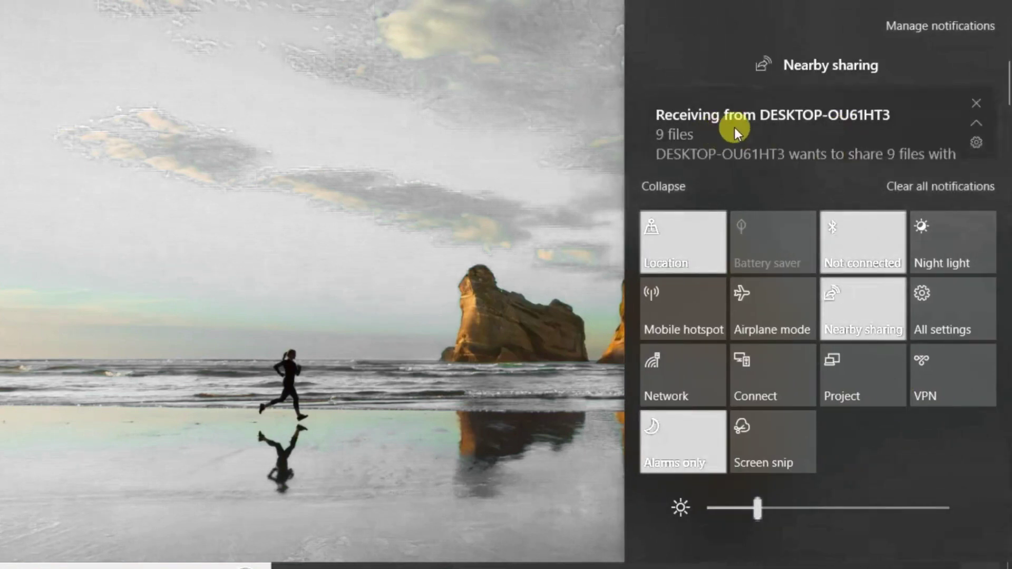
pyautogui.scroll(-2, 795, 125)
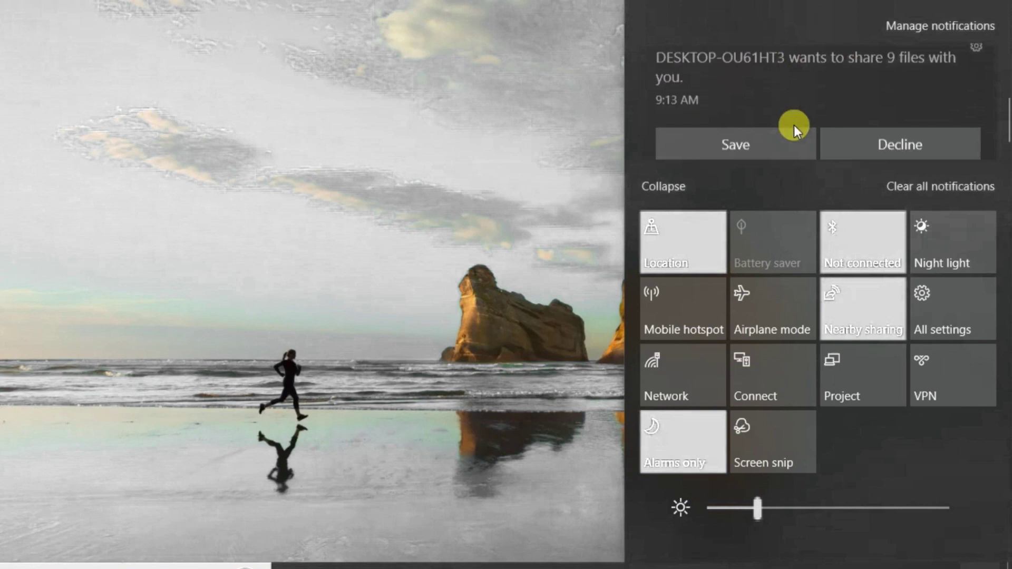
pyautogui.click(755, 133)
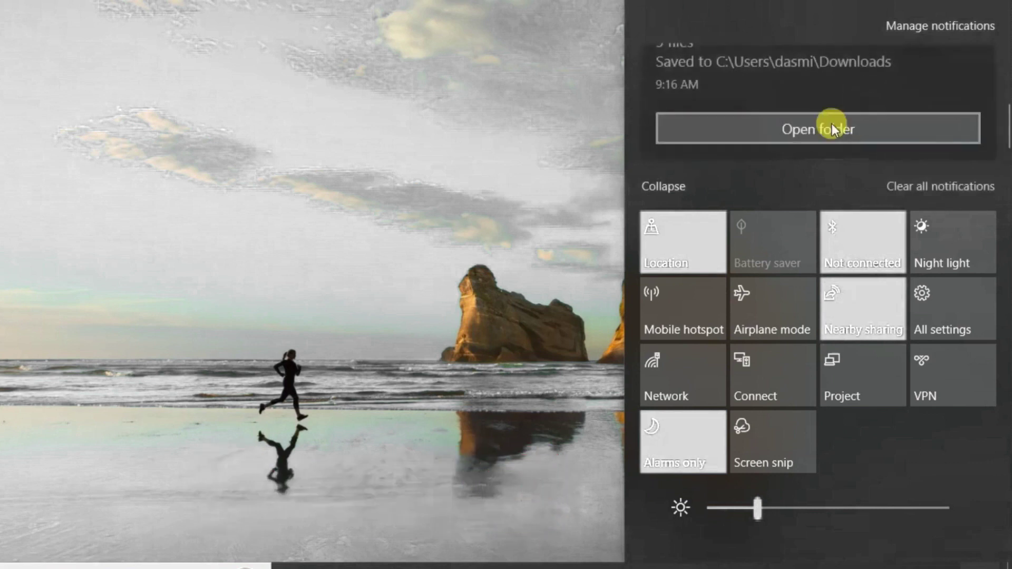
pyautogui.click(831, 125)
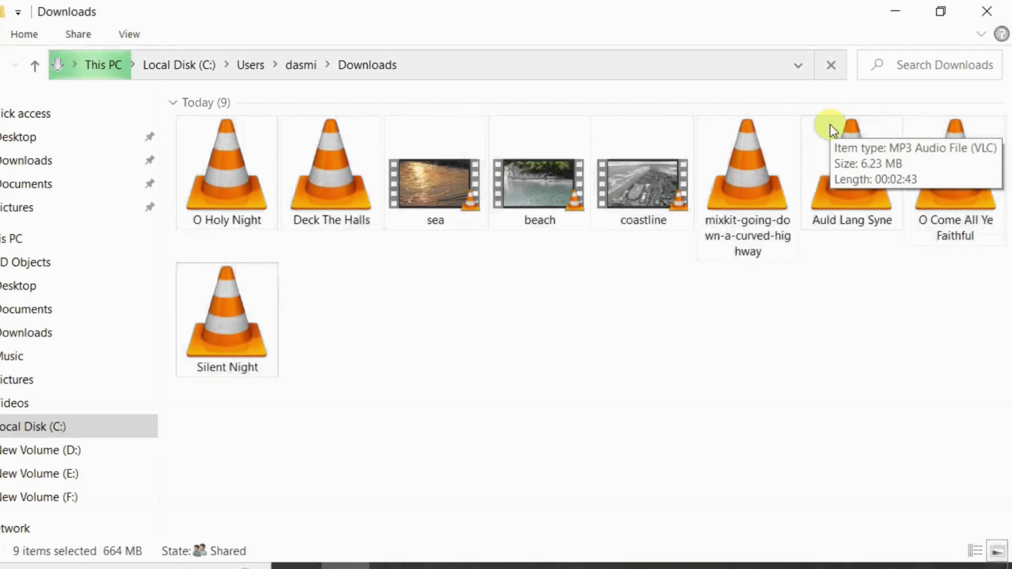
pyautogui.click(512, 318)
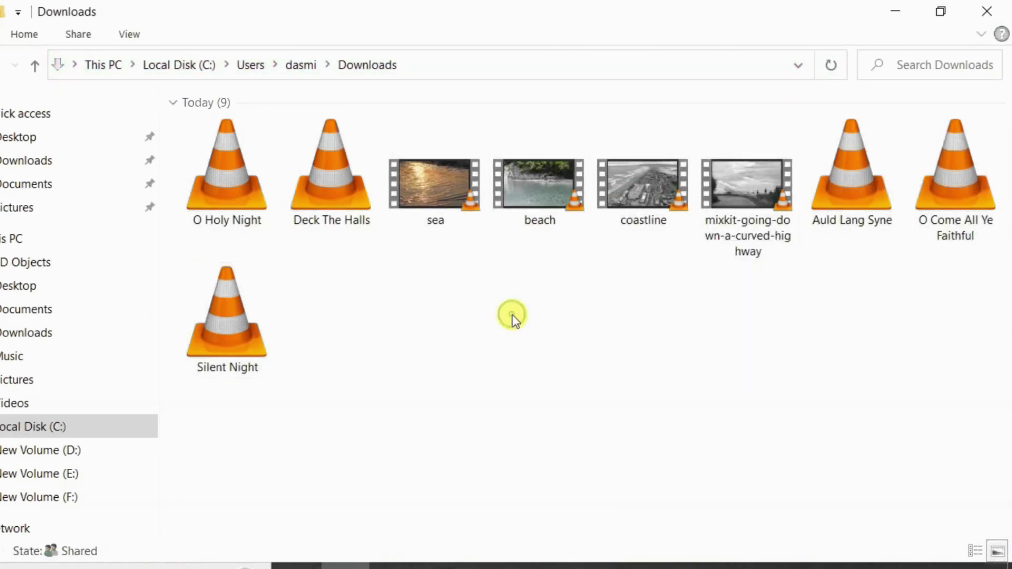